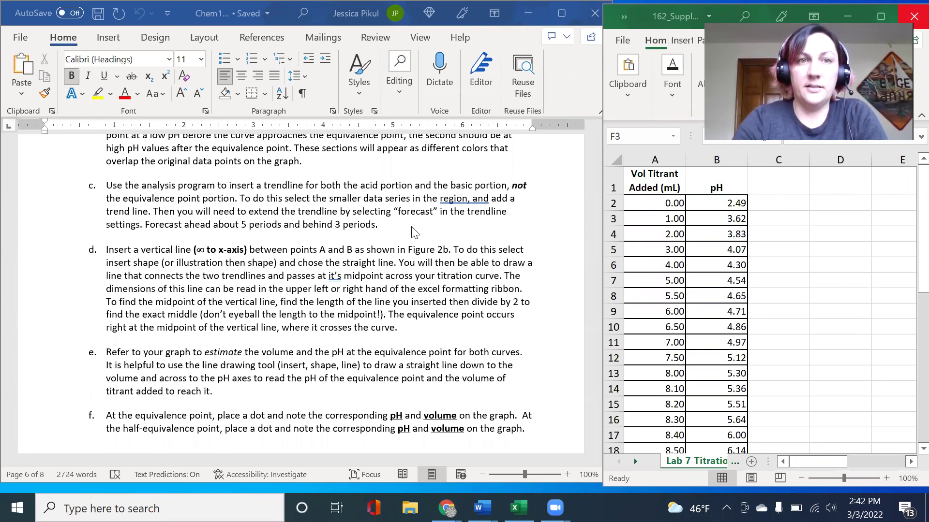
Scroll through the Word lab handout and highlight the words about using Excel
scroll(404, 266, "up", 3)
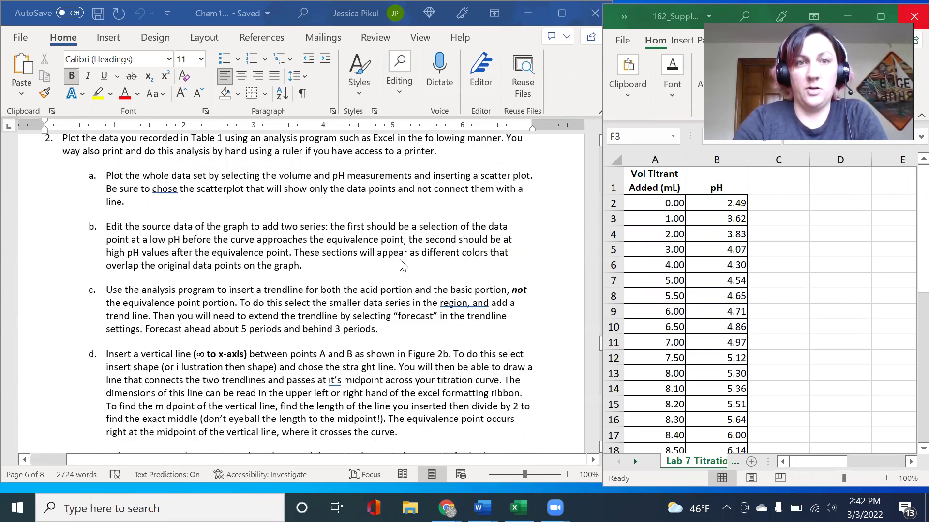
scroll(404, 266, "up", 1)
scroll(401, 265, "up", 8)
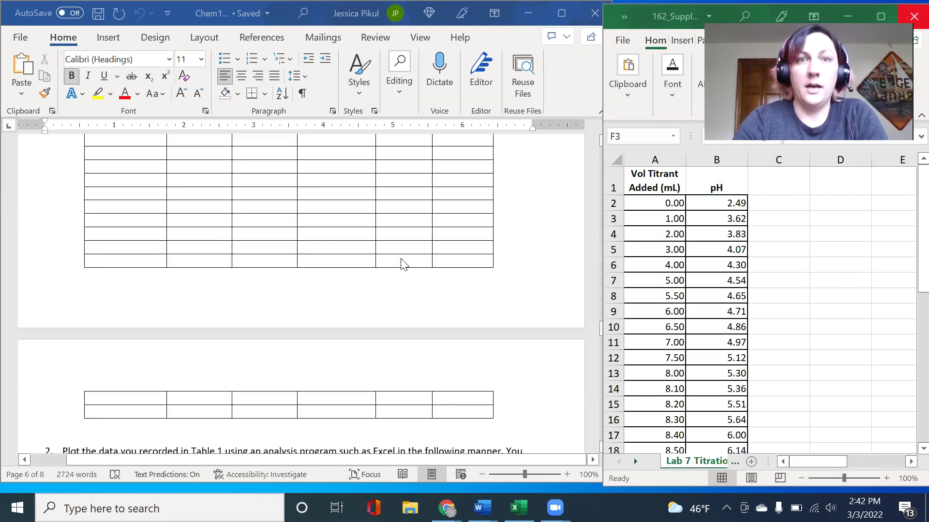
scroll(404, 265, "down", 5)
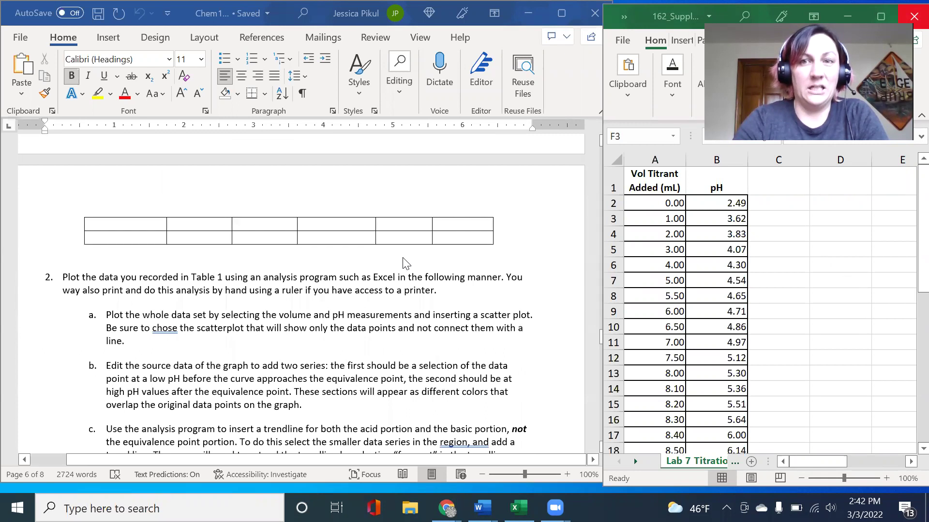
scroll(405, 259, "down", 2)
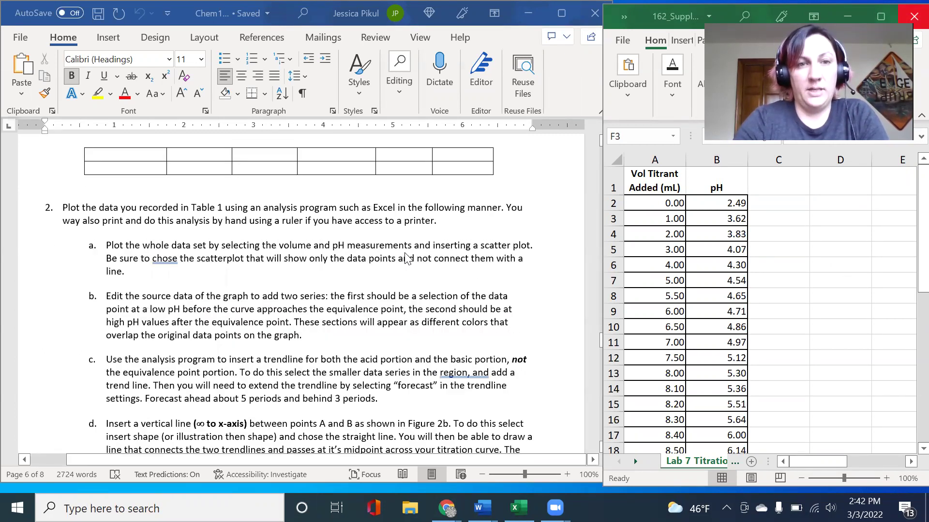
left_click(368, 208)
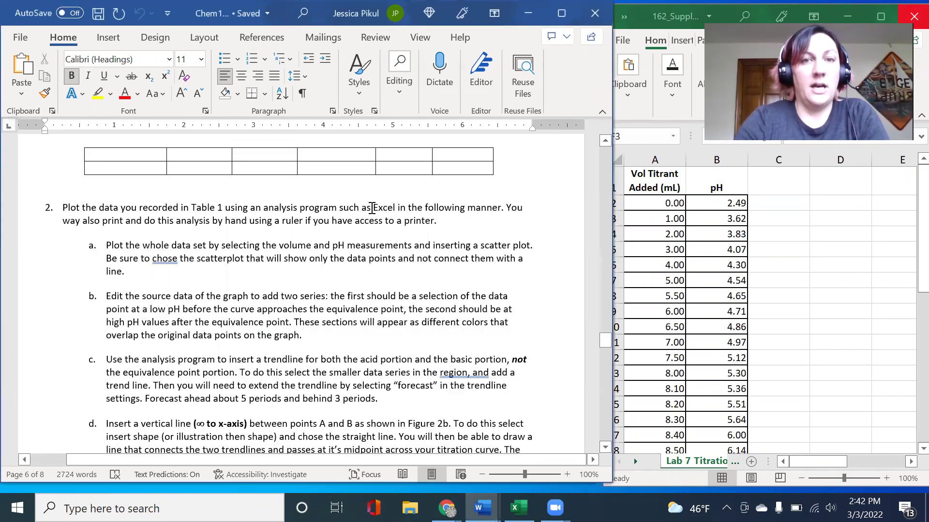
left_click_drag(372, 208, 409, 209)
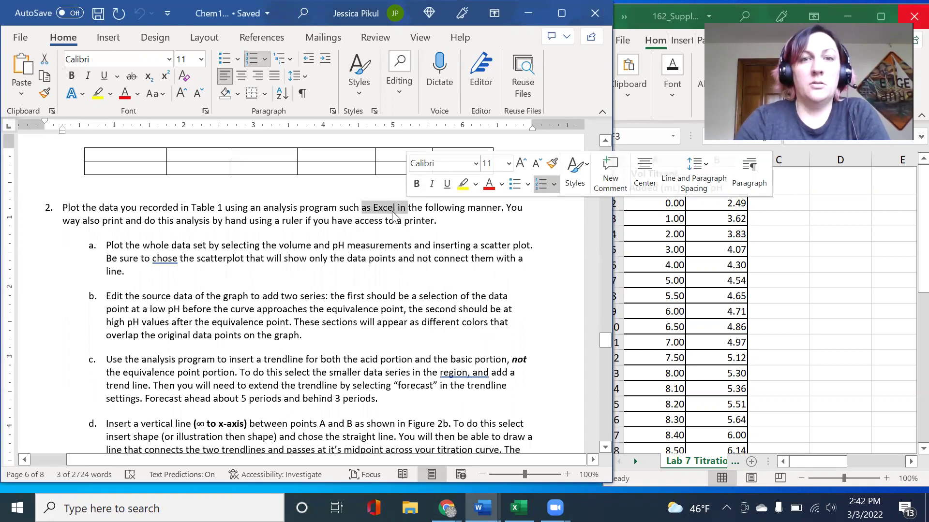
left_click(407, 223)
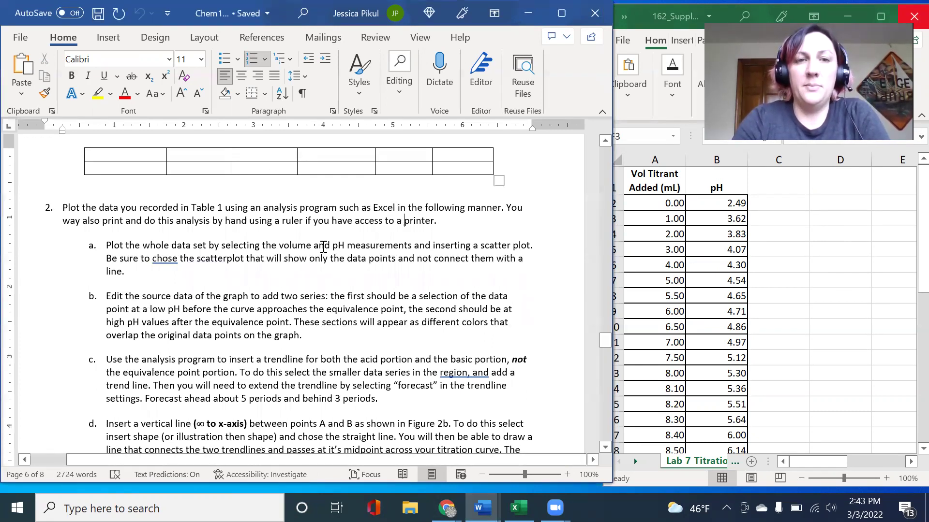
Review instruction steps a–f and the figures, then switch to the Excel titration data sheet
left_click_drag(323, 247, 515, 259)
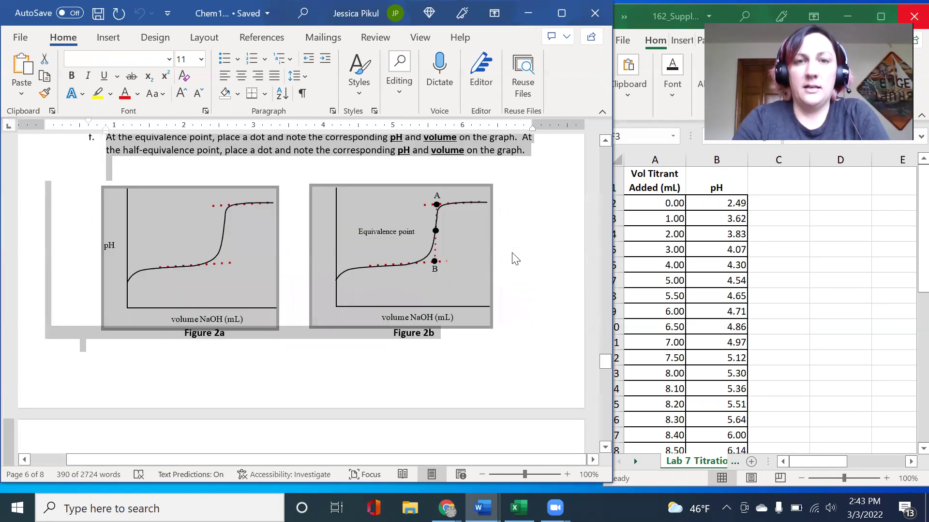
left_click(514, 260)
scroll(517, 234, "up", 5)
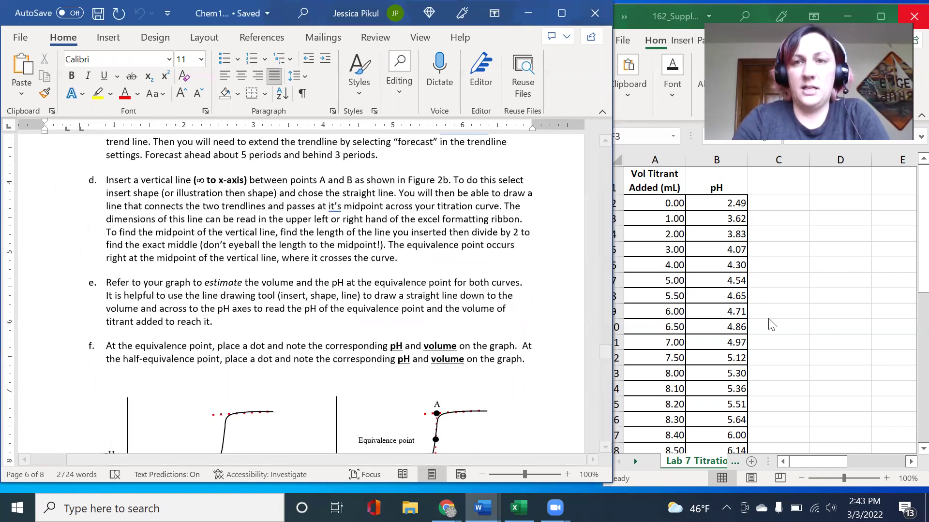
left_click(821, 151)
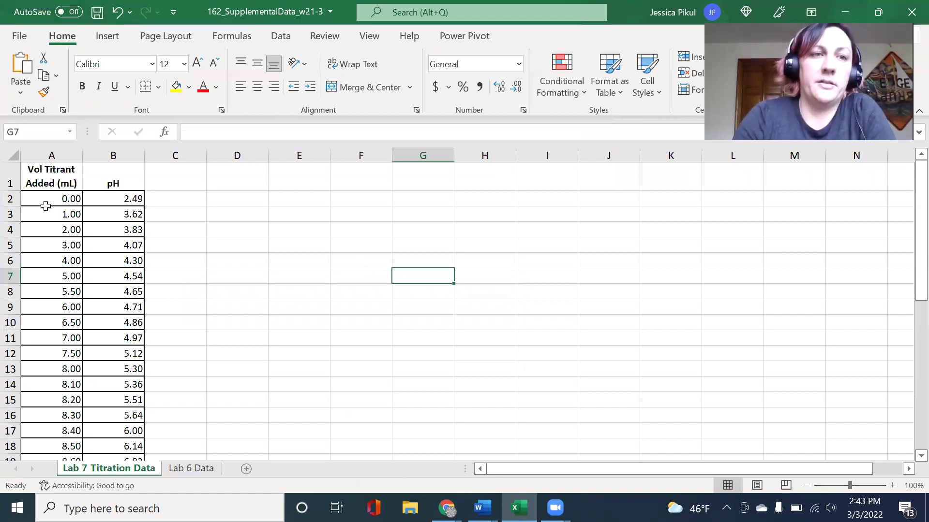
Select A2:B39 and insert a markers-only Scatter chart of pH versus titrant volume
left_click_drag(49, 201, 116, 433)
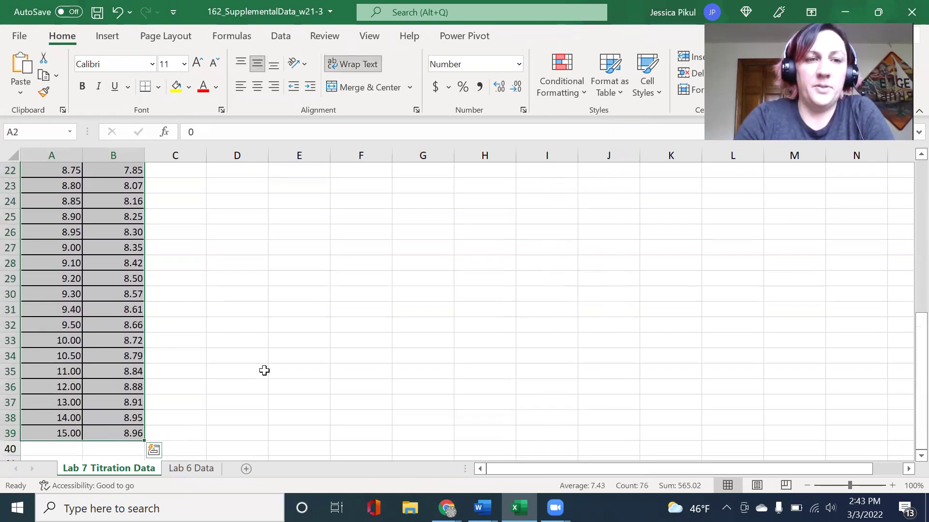
scroll(264, 371, "up", 7)
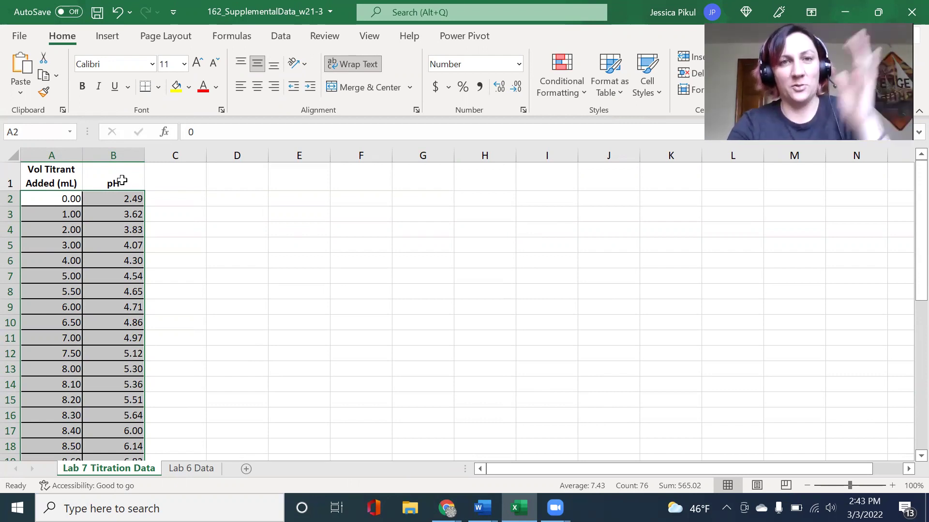
left_click(109, 37)
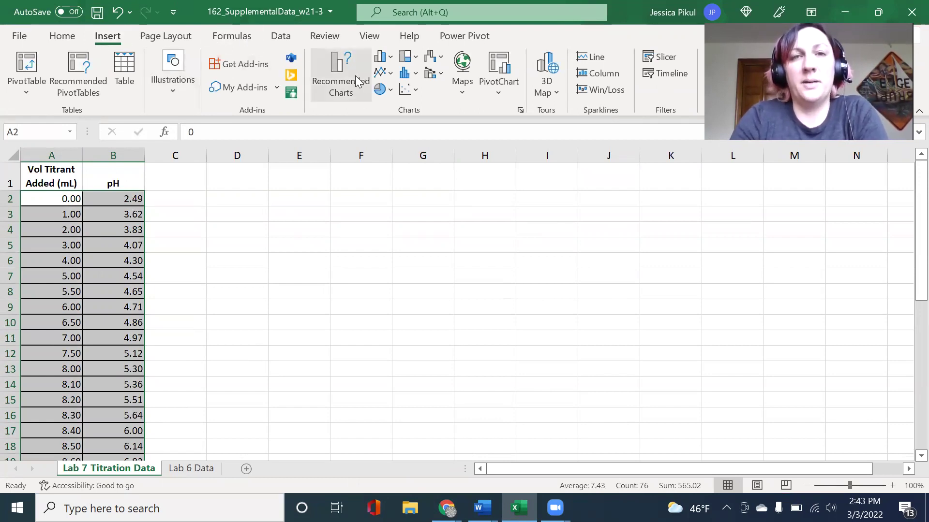
left_click(408, 90)
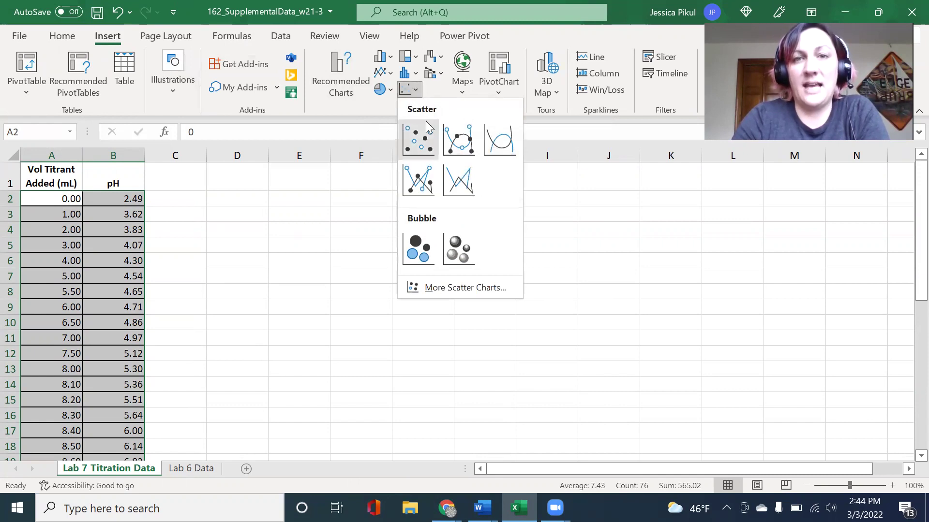
left_click(419, 153)
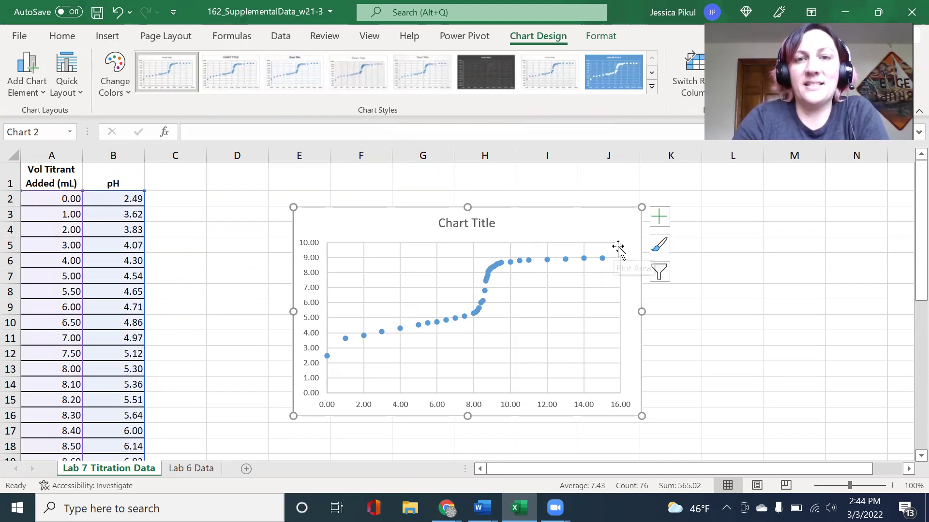
mouse_move(583, 260)
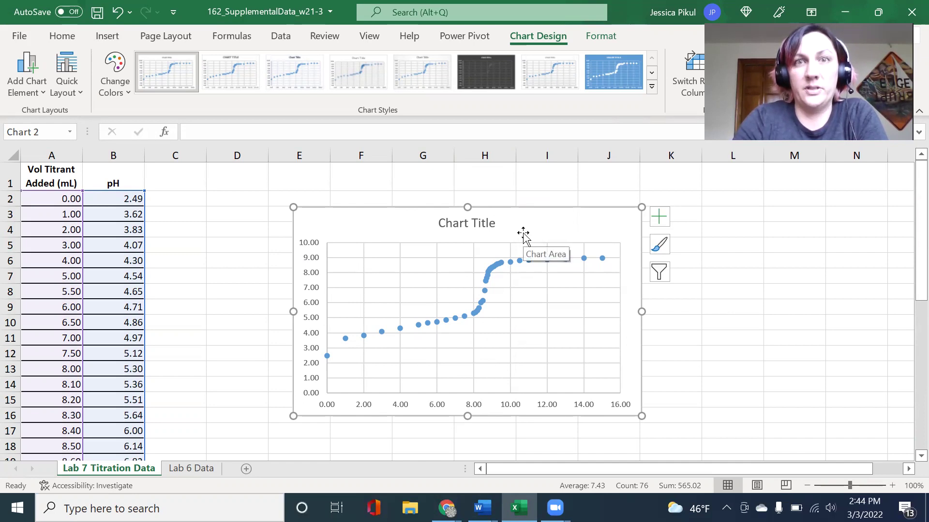
left_click(488, 281)
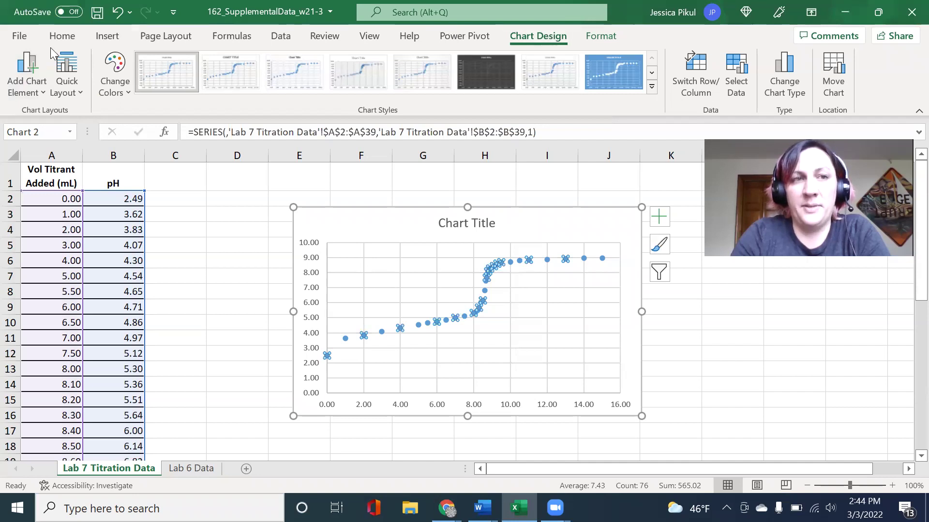
left_click(62, 36)
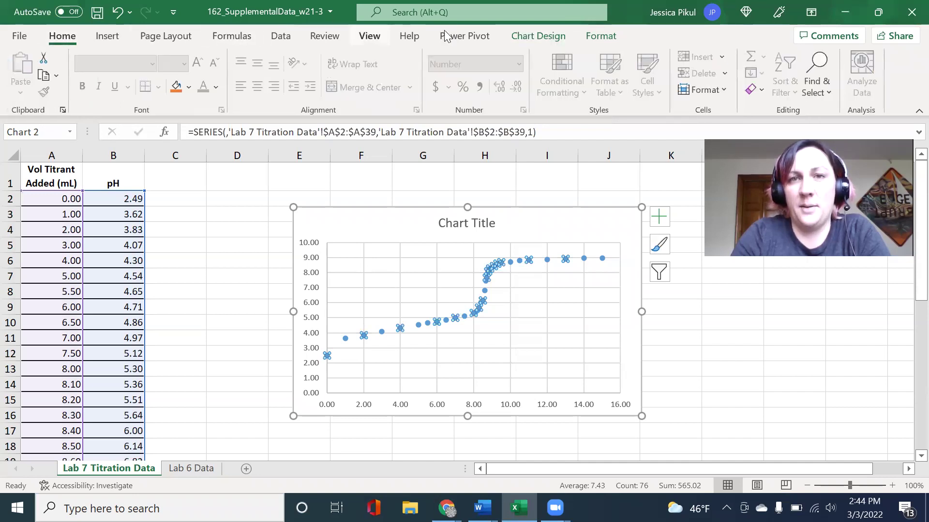
left_click(571, 220)
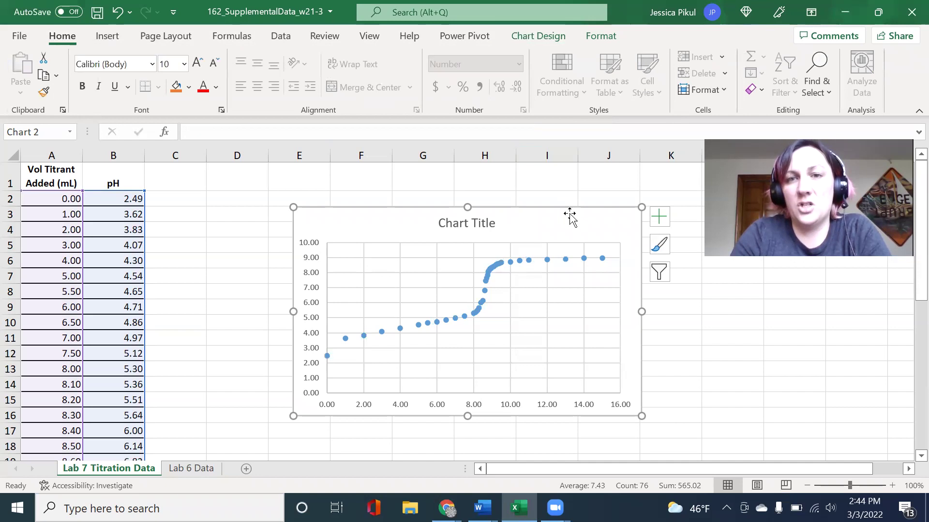
left_click(545, 36)
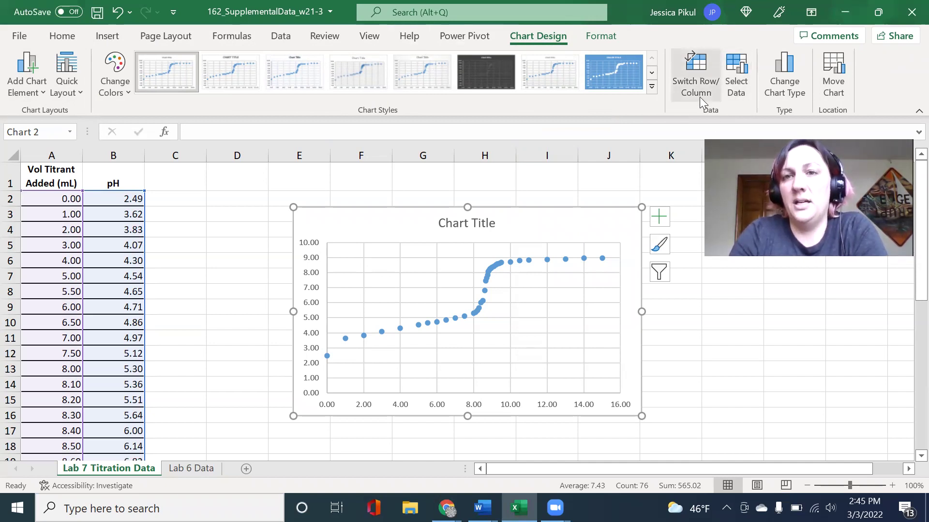
Open Select Data for the chart and pick the Series1 entry
left_click(741, 93)
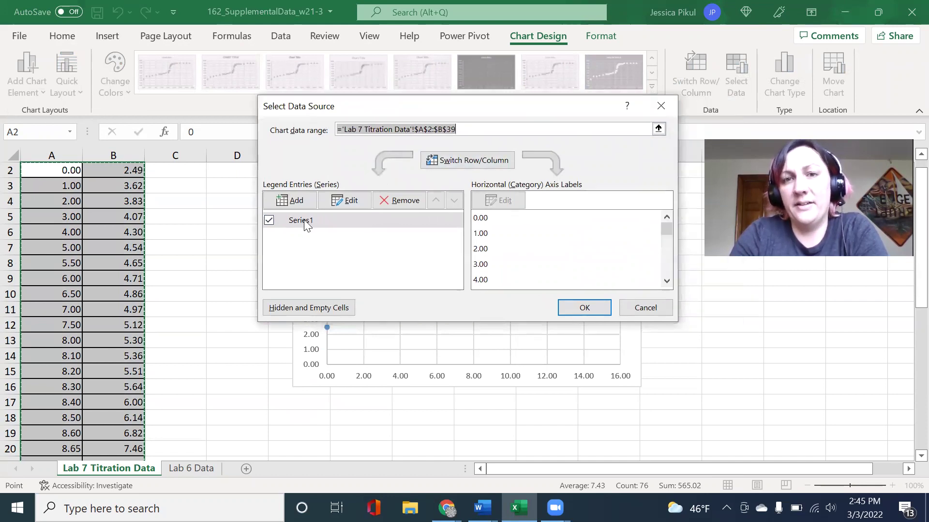
left_click(305, 220)
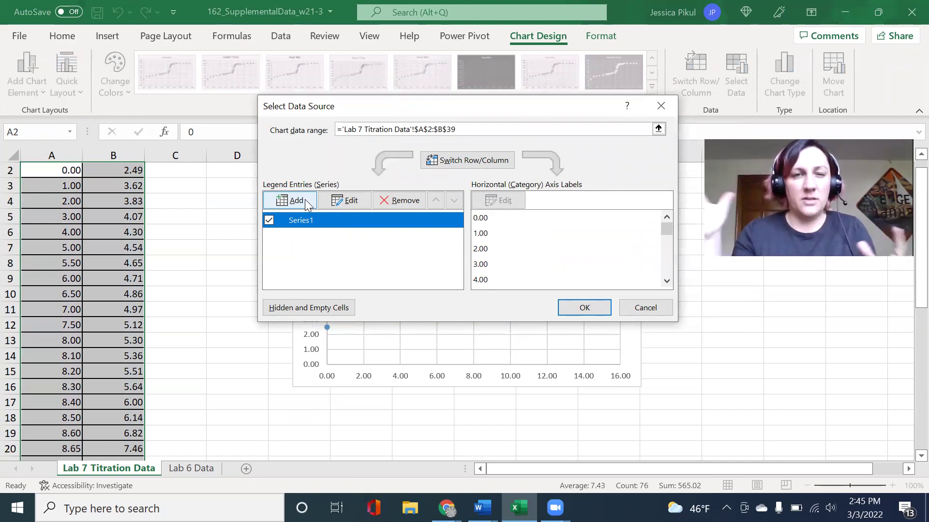
Add a new series named Buffer Region with X values A4:A13
left_click(306, 201)
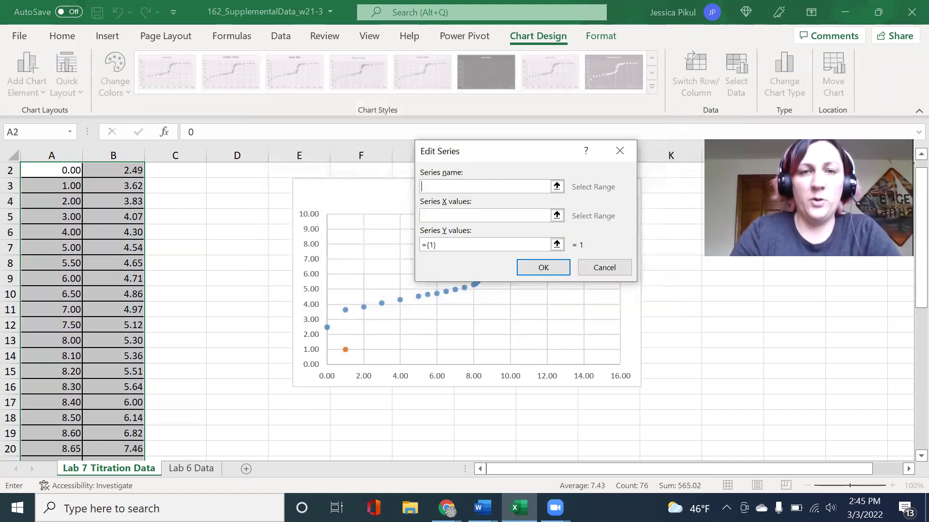
type("Buffer Region")
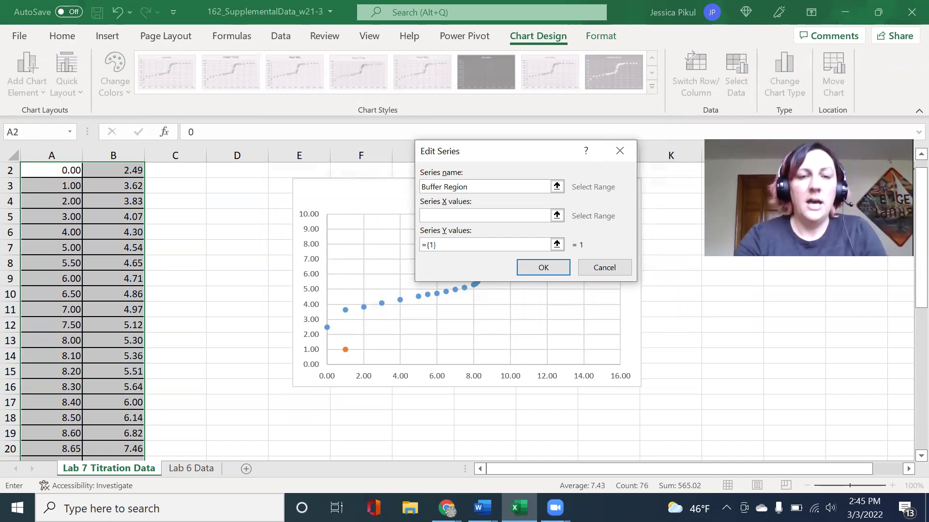
left_click(468, 213)
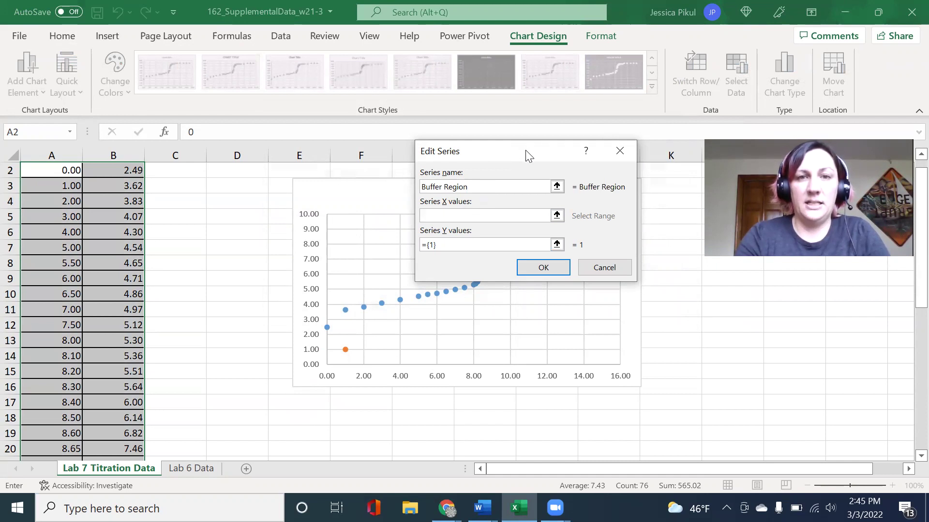
left_click_drag(528, 153, 212, 160)
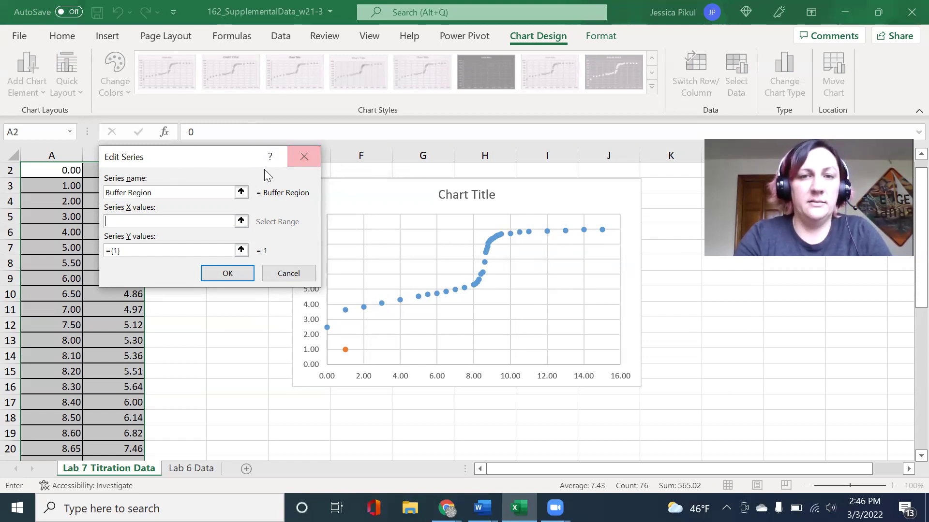
left_click_drag(244, 157, 424, 155)
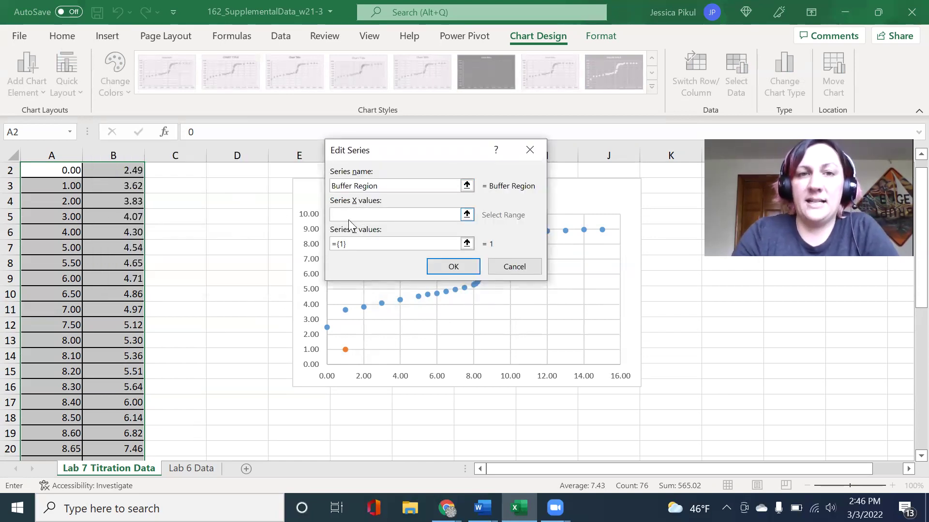
left_click(59, 204)
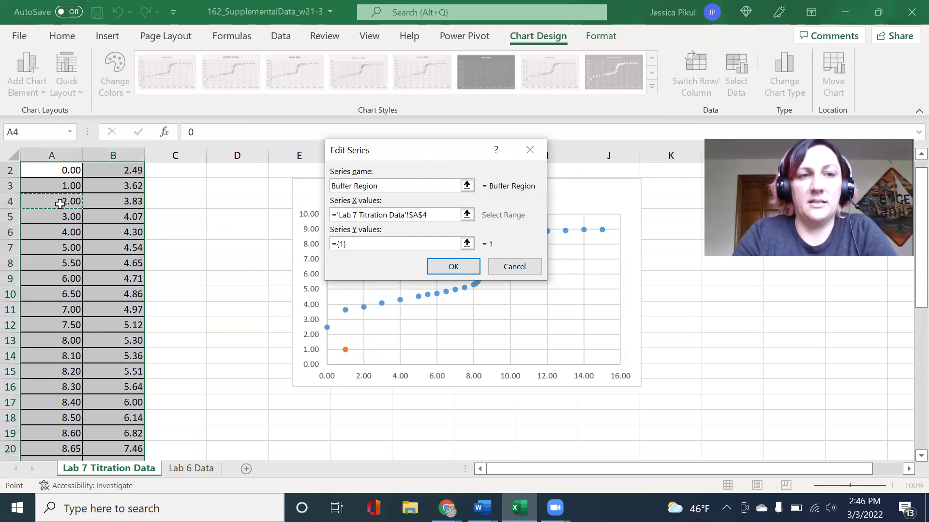
left_click_drag(59, 204, 66, 340)
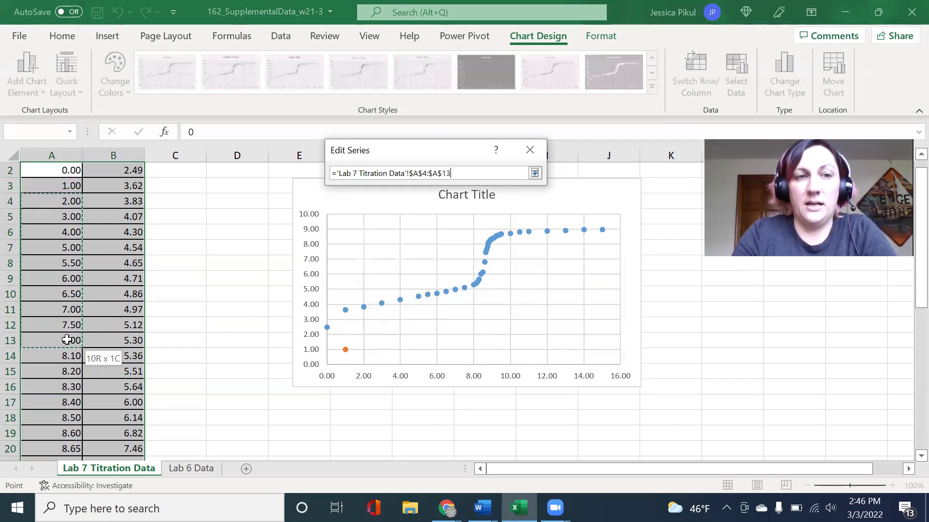
left_click_drag(67, 340, 67, 341)
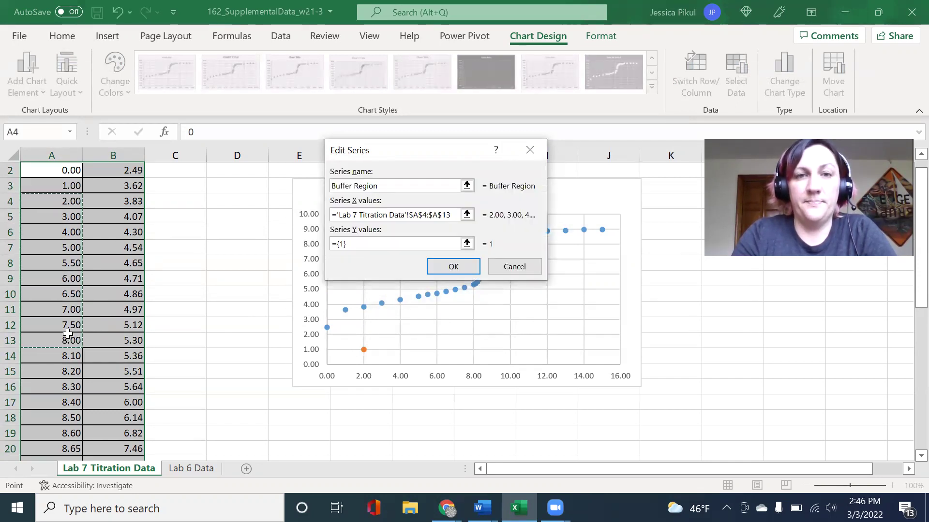
Replace the series Y values with pH cells B4:B13 and save the series
left_click_drag(365, 243, 263, 247)
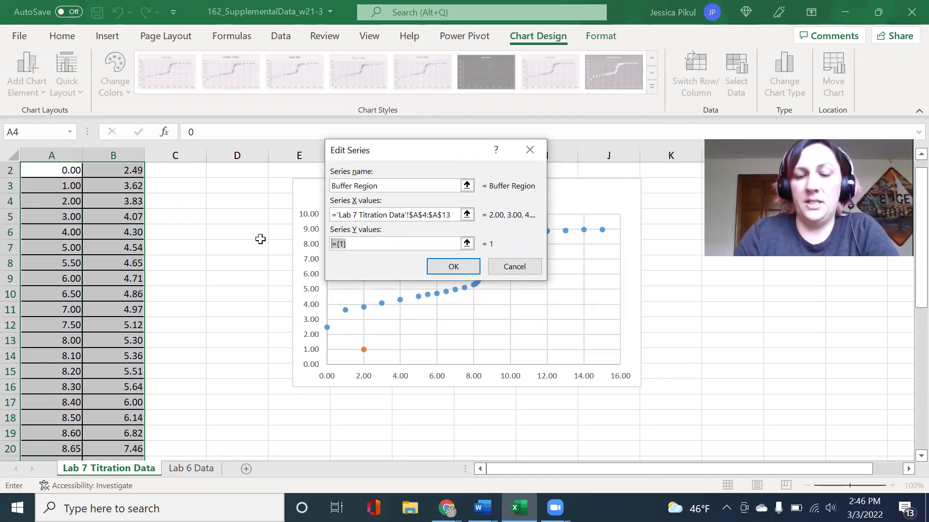
key("BackSpace")
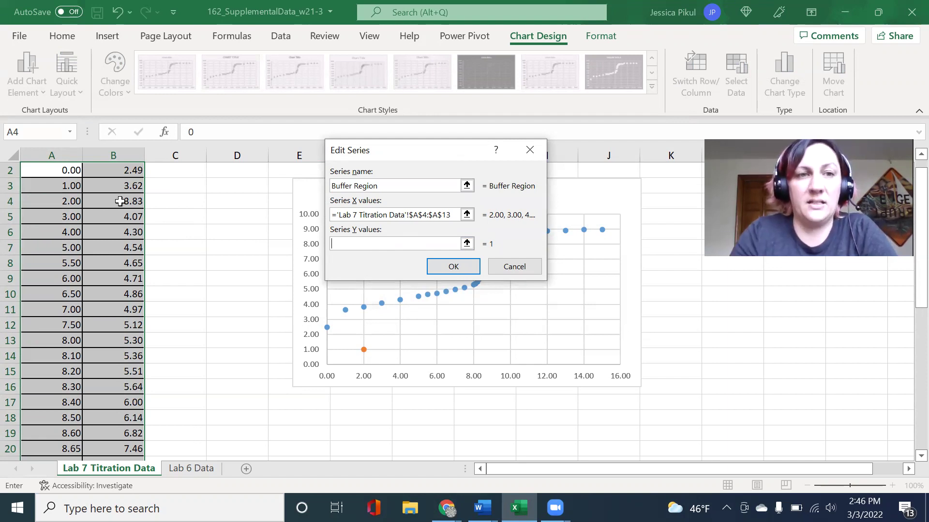
left_click_drag(120, 201, 133, 342)
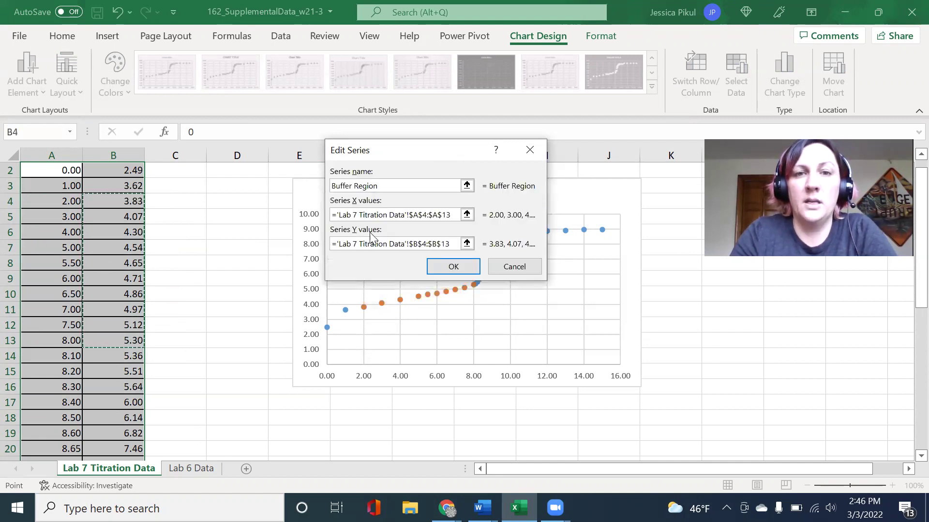
left_click(469, 268)
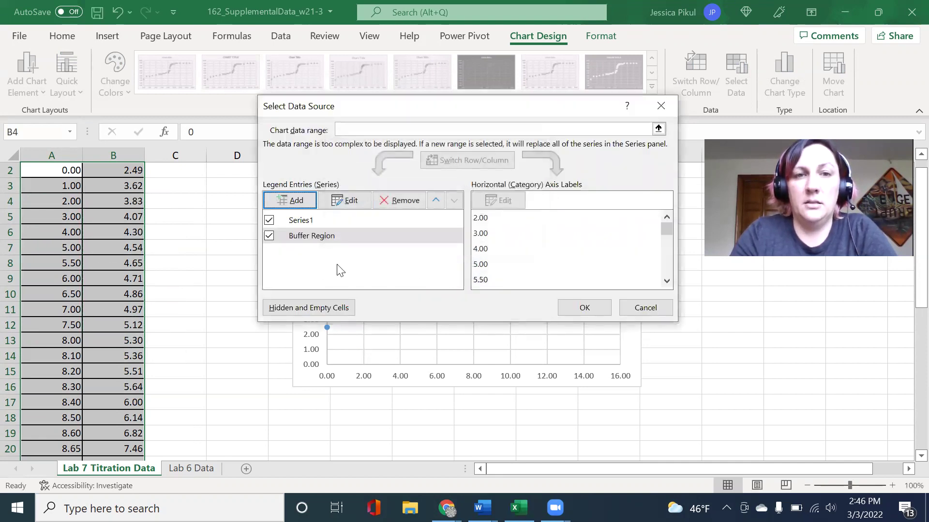
Add a series named After Eq Pt with X values A33:A39
left_click(300, 200)
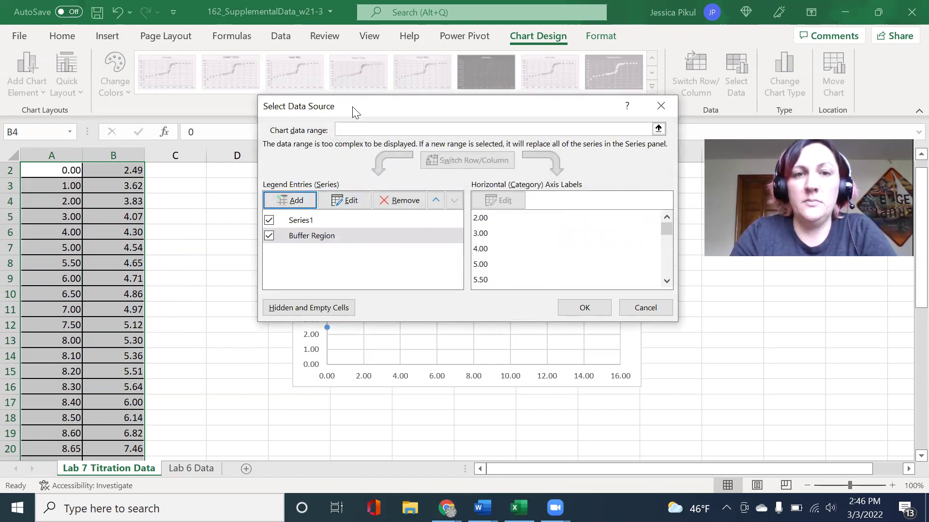
left_click_drag(356, 112, 360, 375)
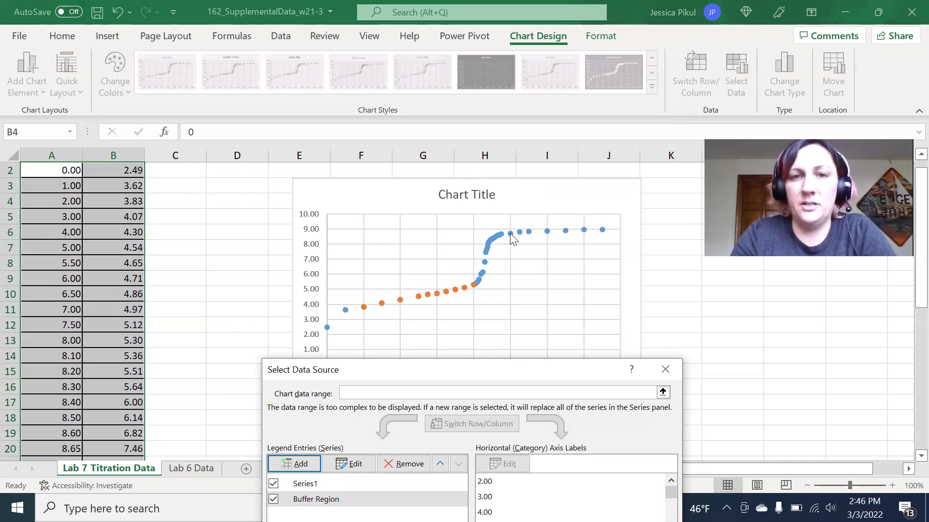
left_click_drag(520, 369, 529, 189)
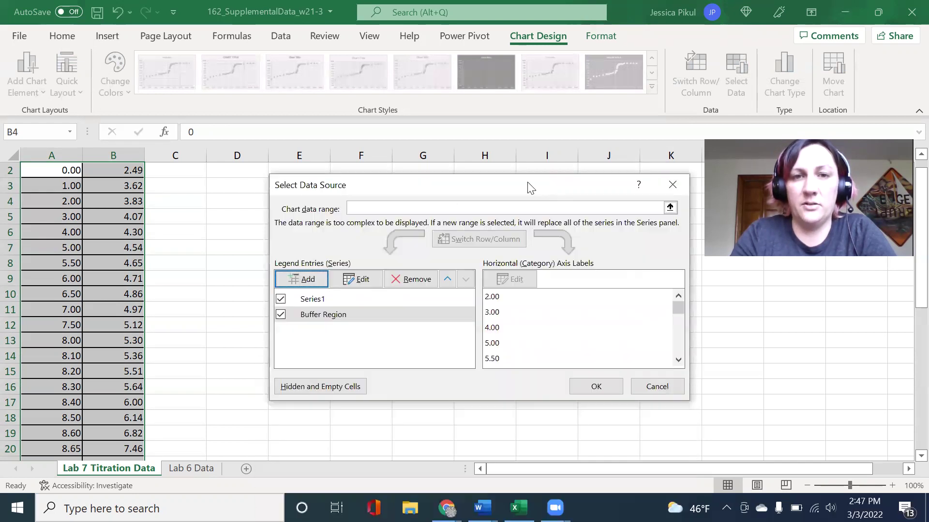
left_click(306, 280)
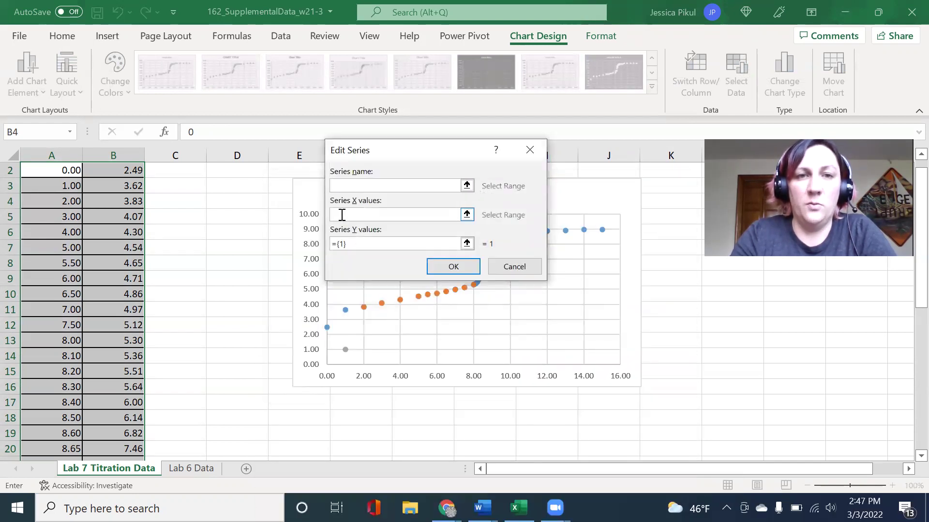
type("Af")
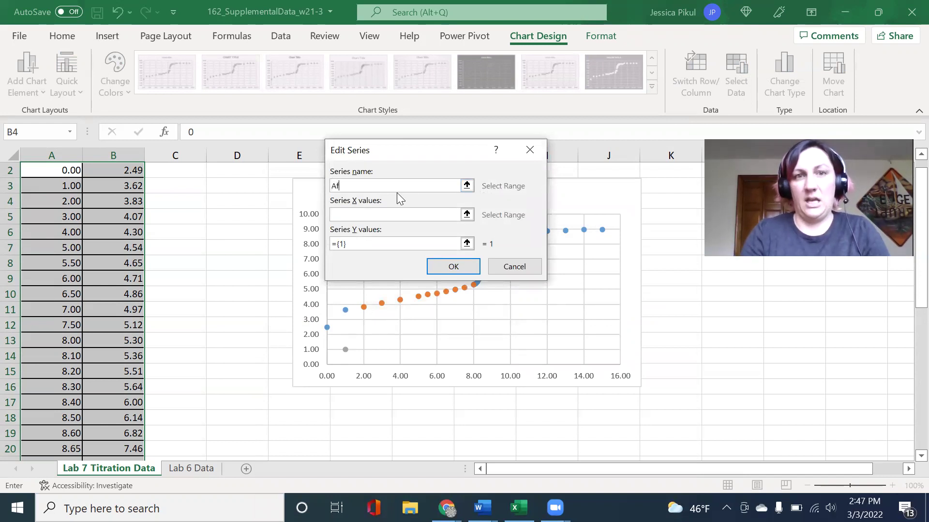
type("ter Eq Pt")
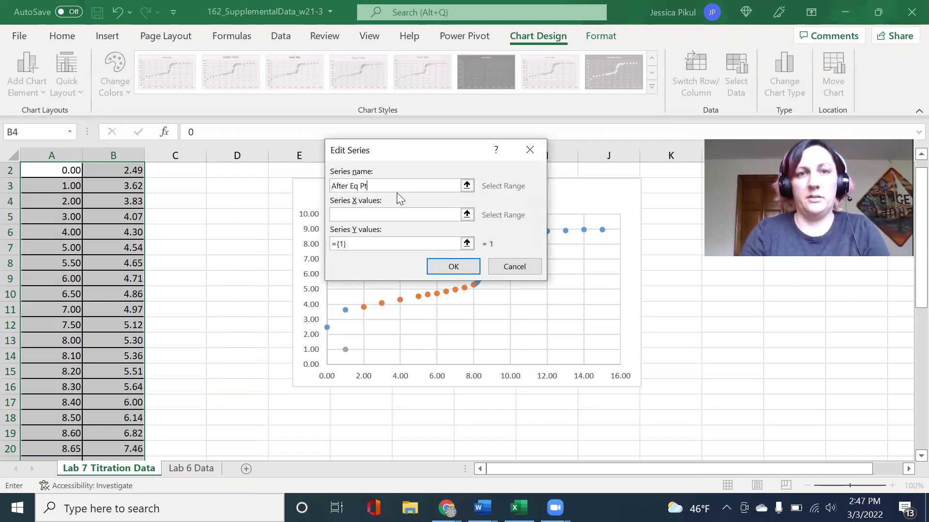
left_click(353, 215)
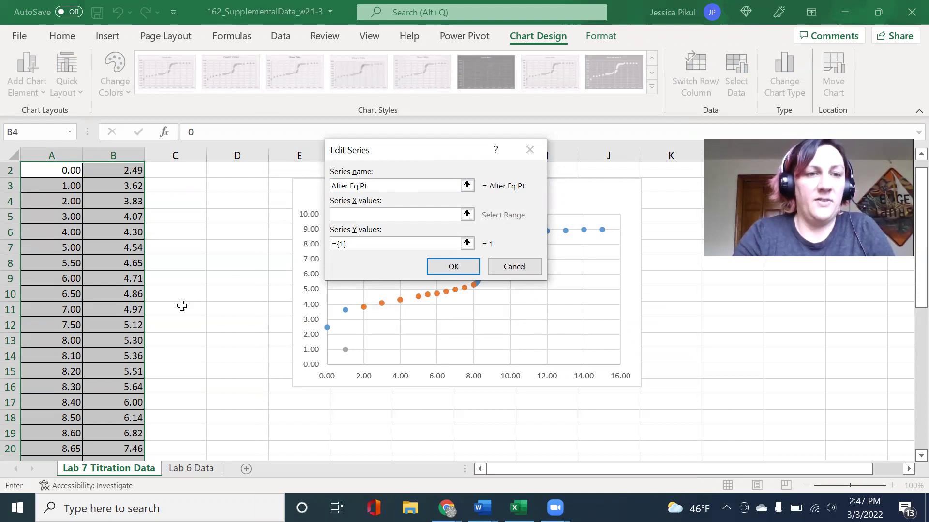
scroll(192, 301, "down", 6)
scroll(191, 300, "down", 3)
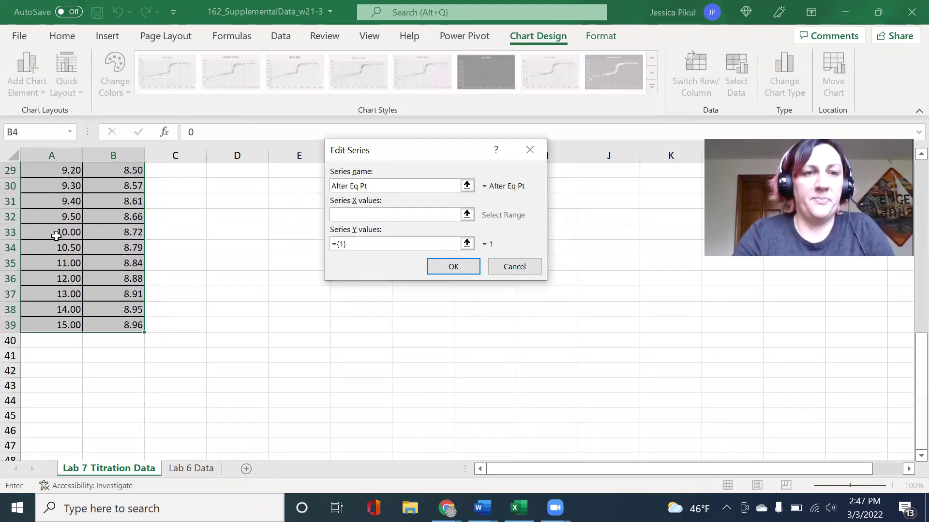
left_click_drag(56, 232, 62, 324)
Replace its Y values with pH cells B33:B39 and save the series
left_click_drag(357, 244, 315, 242)
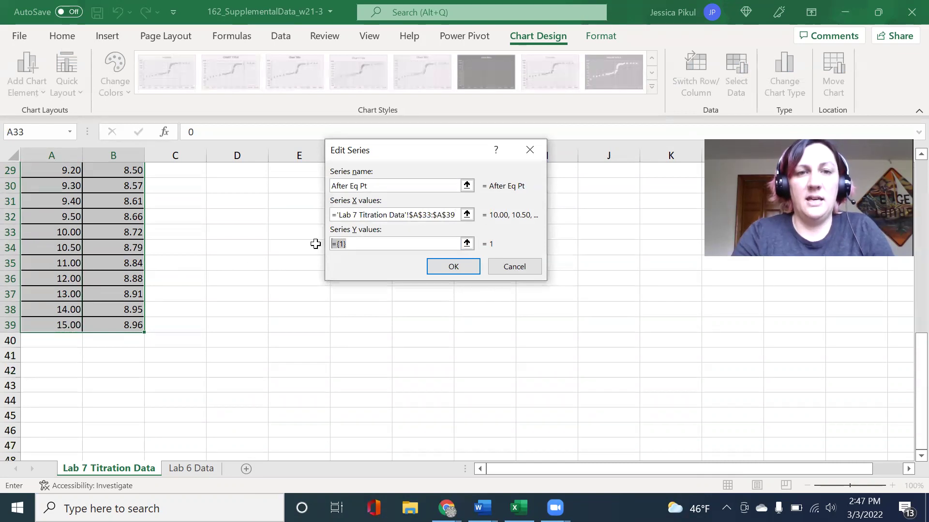
key("BackSpace")
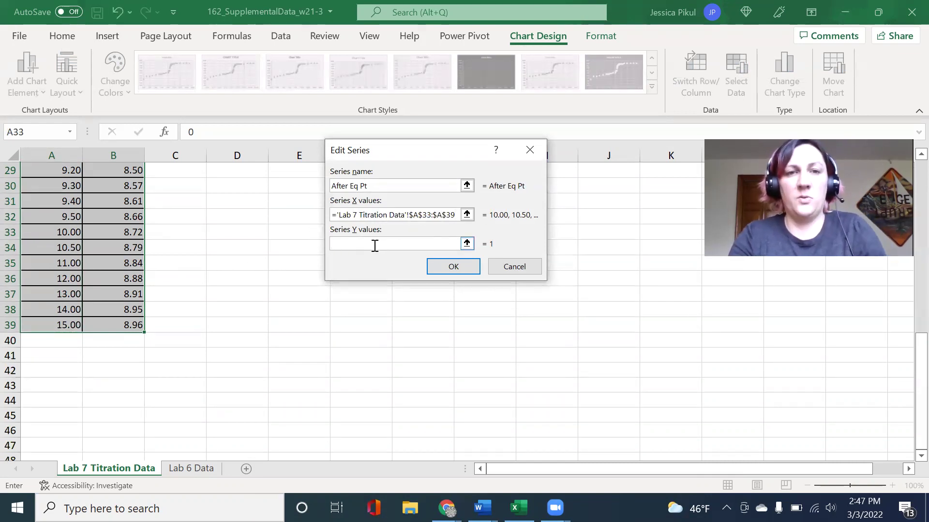
left_click(131, 233)
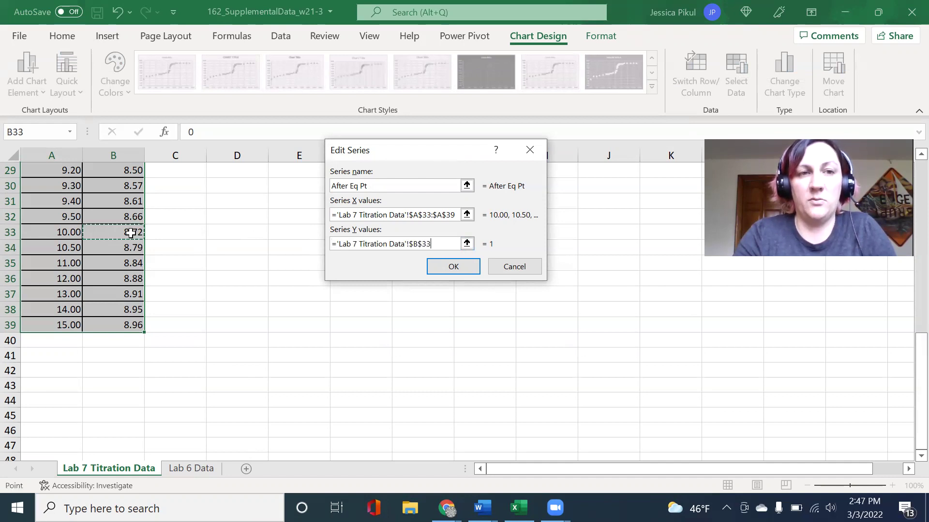
left_click_drag(131, 234, 133, 325)
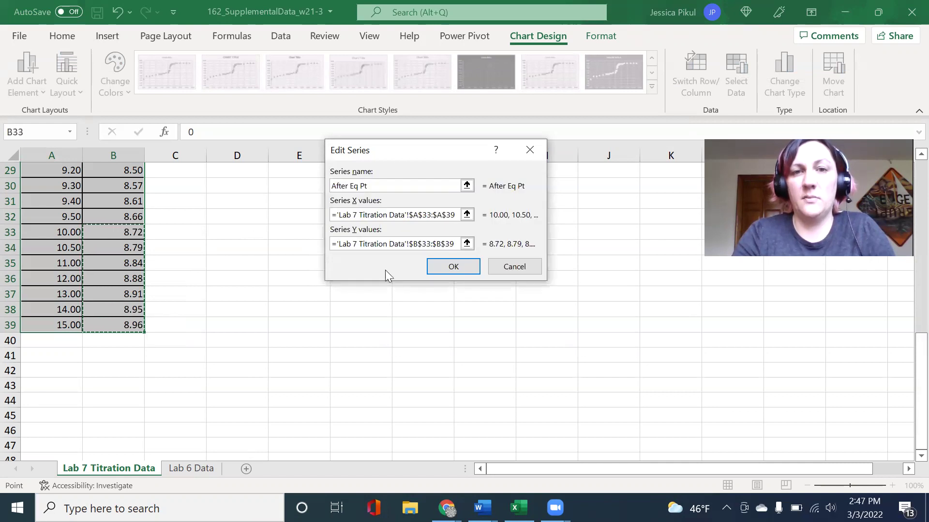
left_click(442, 266)
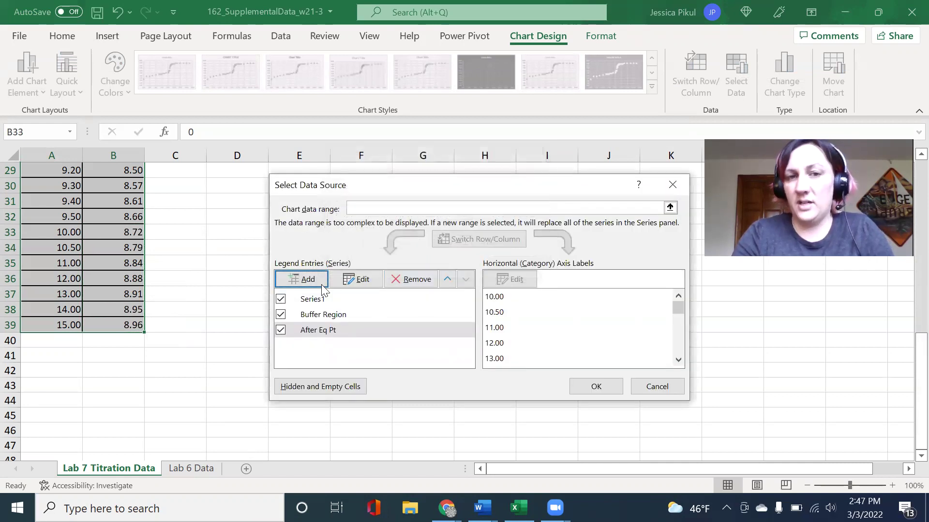
Close the data source dialog and add a linear trendline to the orange Buffer Region points
left_click(603, 389)
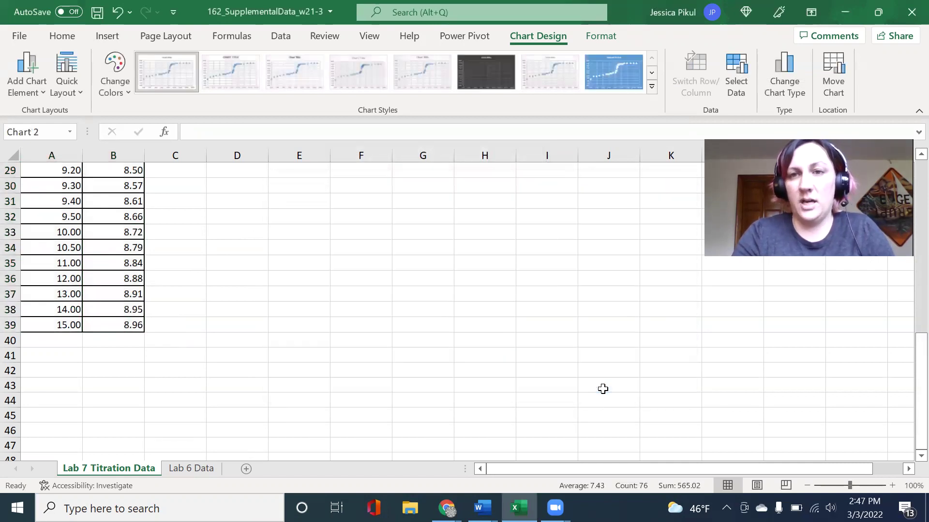
scroll(594, 376, "up", 9)
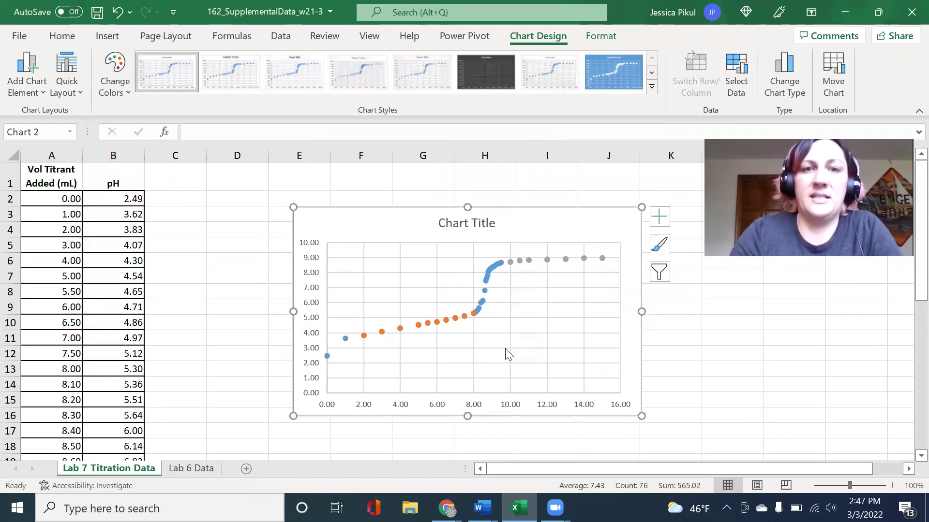
left_click(420, 327)
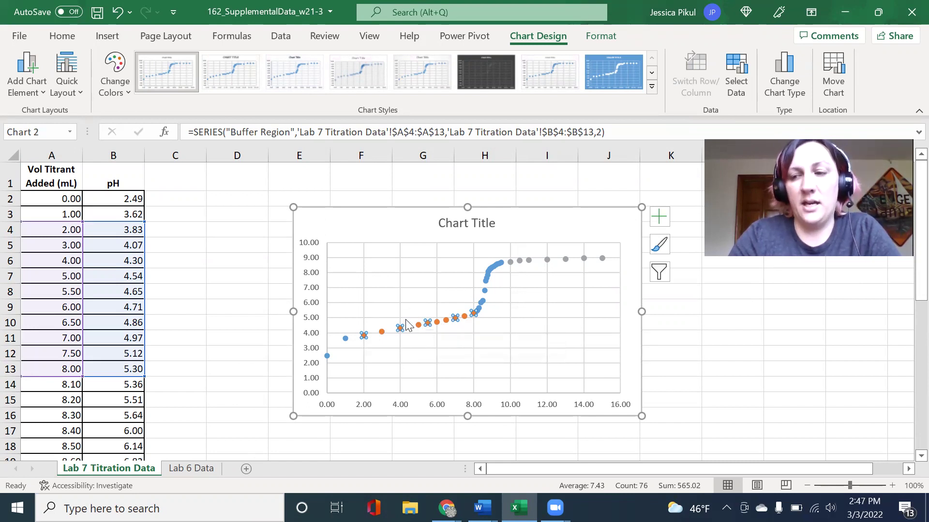
right_click(425, 326)
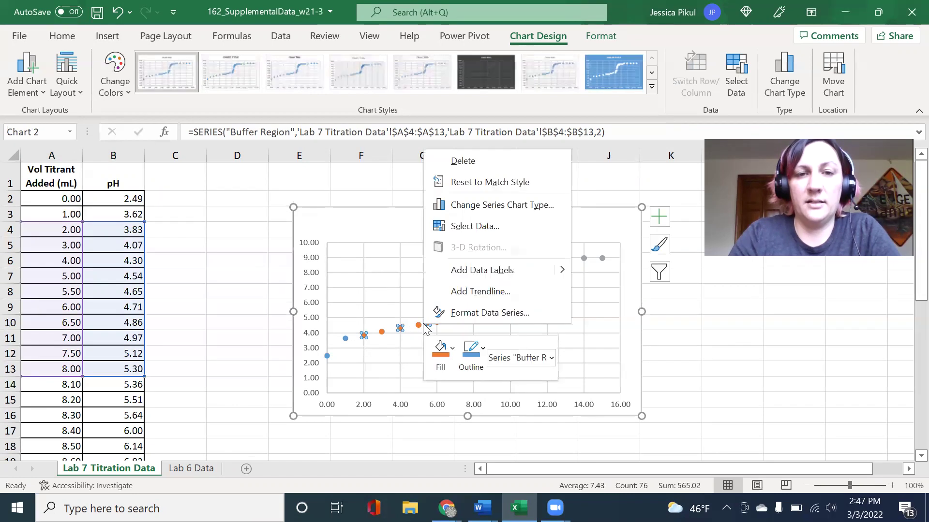
left_click(464, 292)
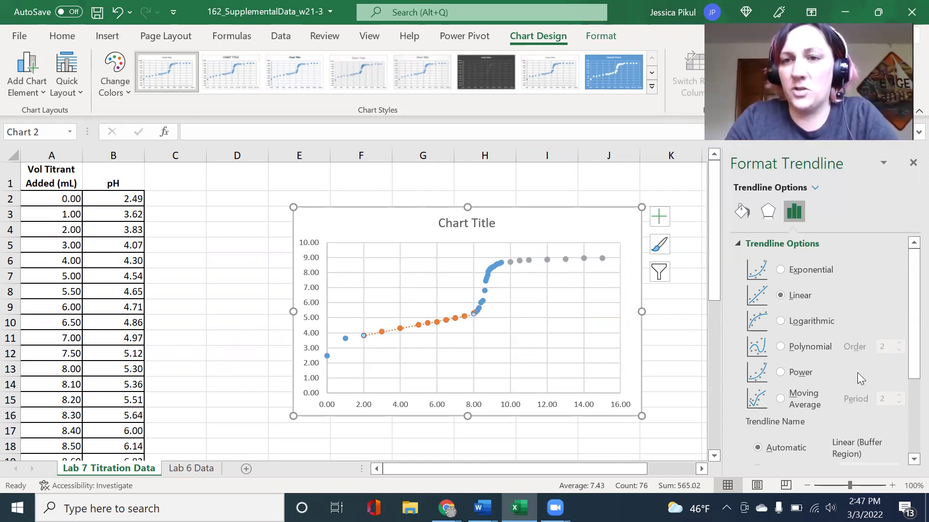
Set the trendline forecast to 5 periods forward and 3 periods backward
scroll(857, 372, "down", 1)
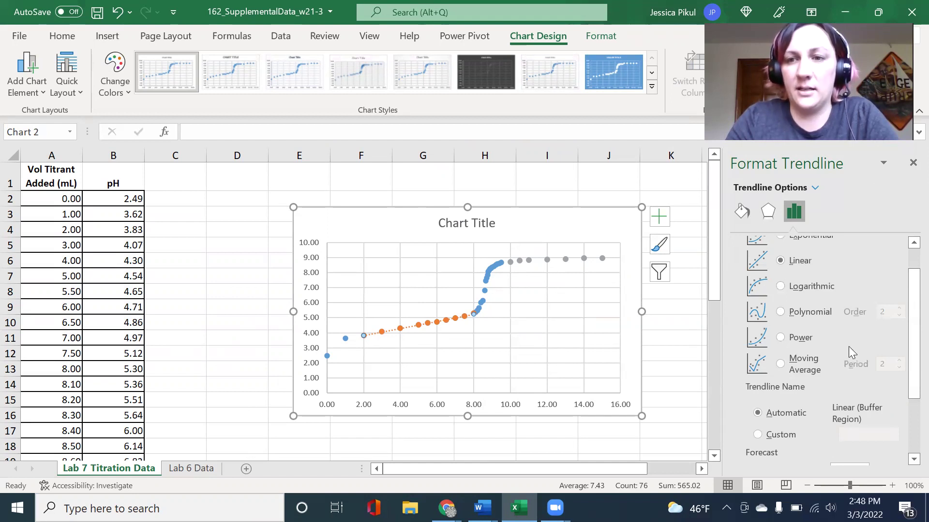
scroll(847, 345, "down", 3)
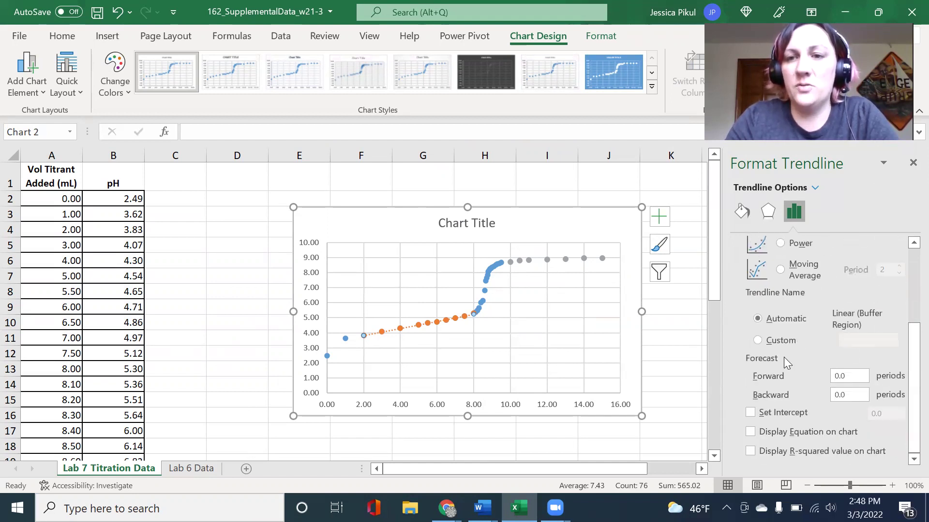
left_click(855, 376)
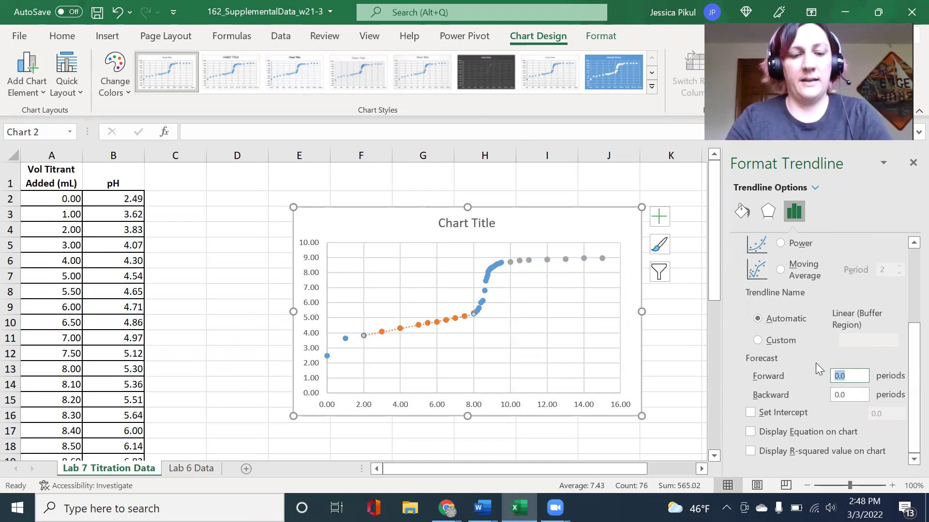
type("5")
left_click(855, 395)
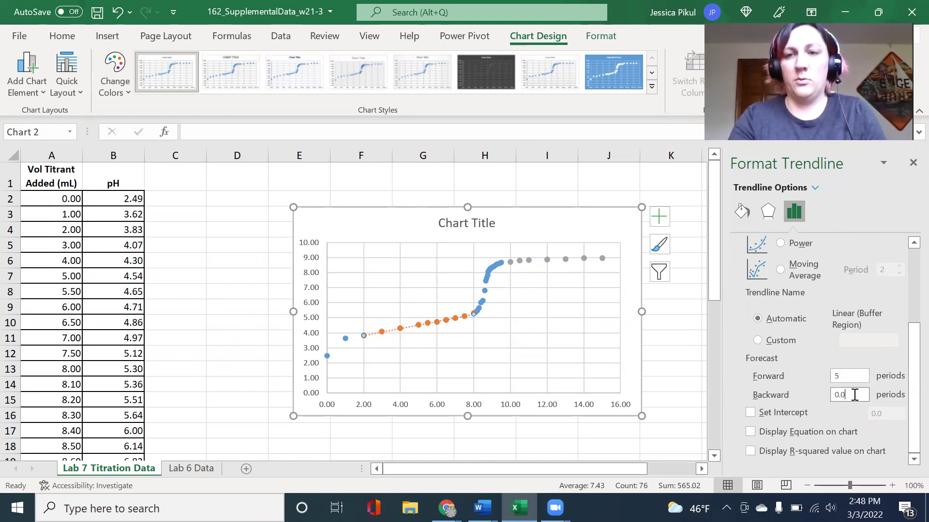
left_click_drag(855, 395, 740, 395)
type("3")
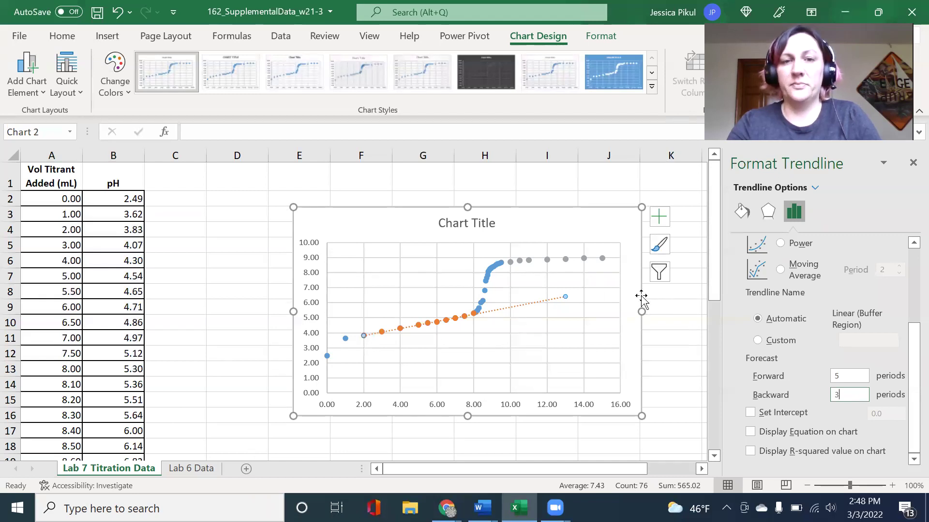
Give the grey After Eq Pt points a linear trendline forecasting 3 periods forward, 5 backward
left_click(586, 258)
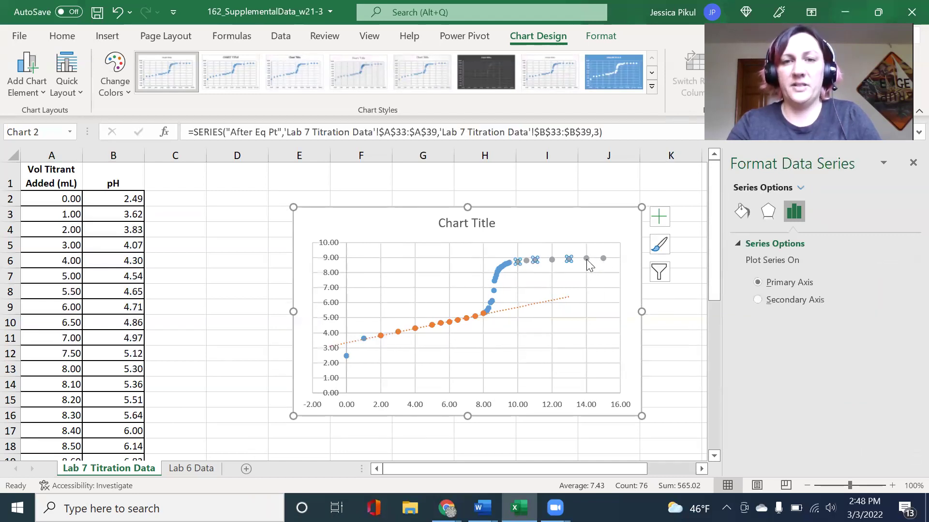
right_click(587, 259)
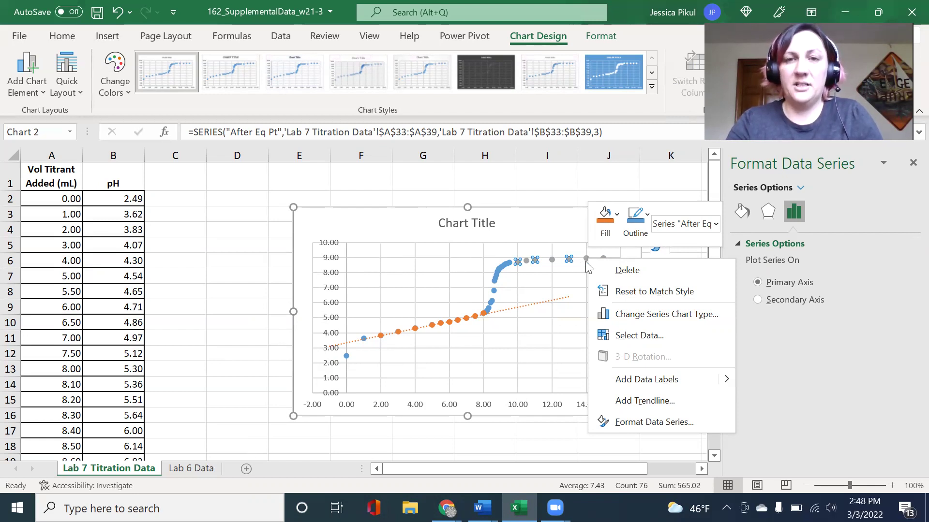
left_click(658, 401)
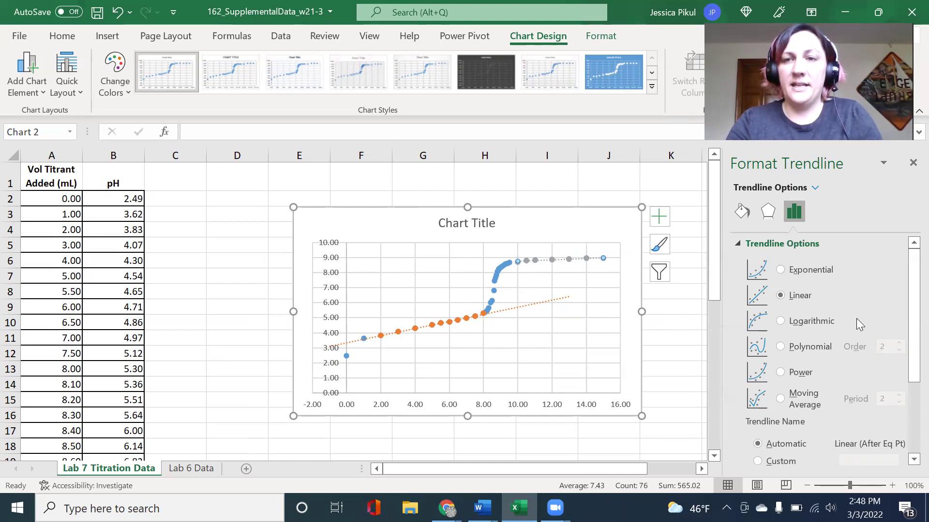
scroll(856, 318, "down", 5)
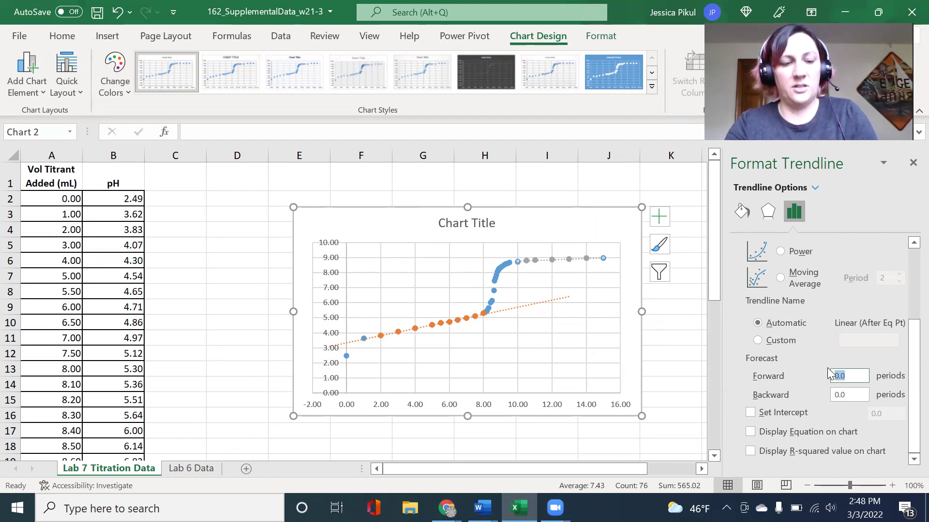
type("3")
left_click(862, 395)
left_click_drag(862, 395, 739, 390)
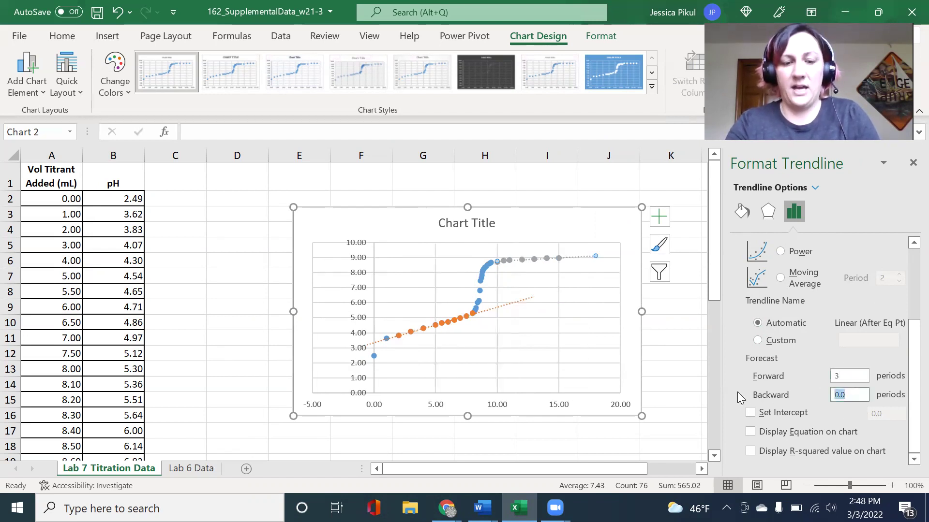
type("5")
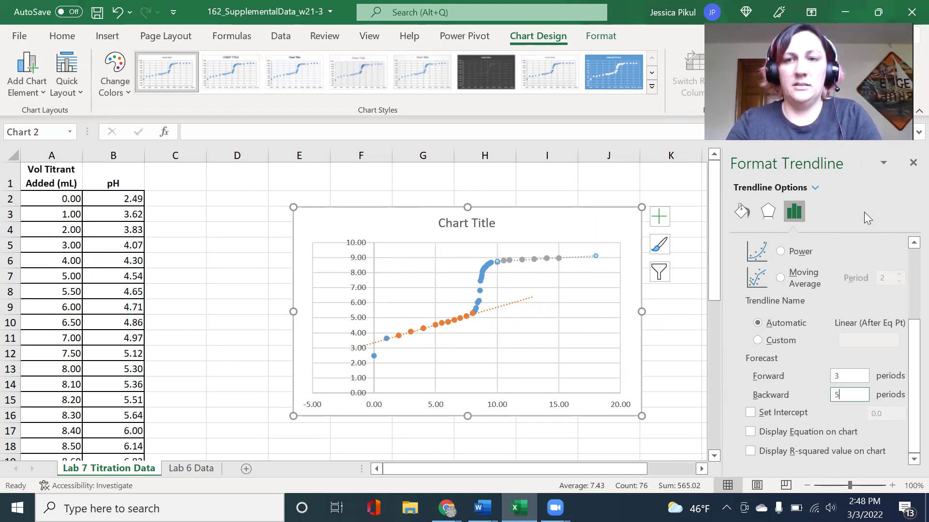
left_click(657, 375)
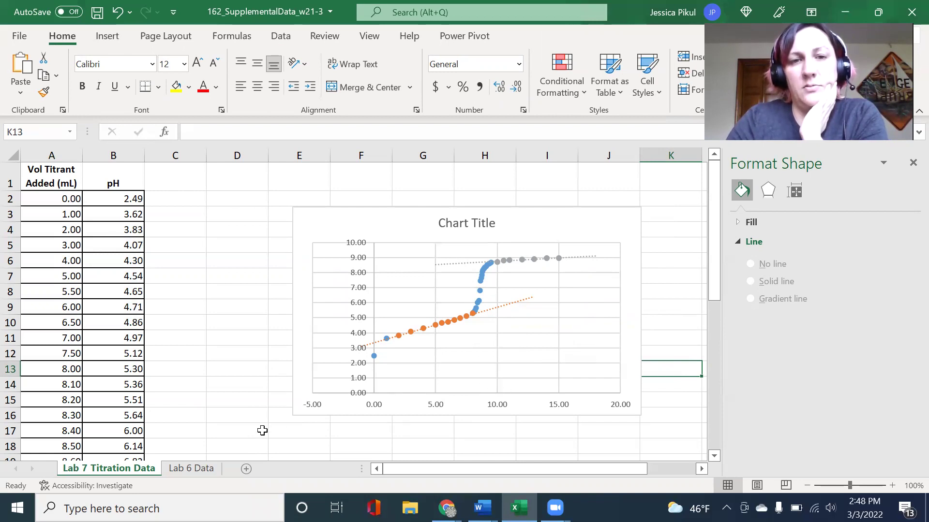
Enlarge the chart toward the lower left and close the Format Chart Area pane
left_click(296, 414)
left_click_drag(293, 414, 206, 453)
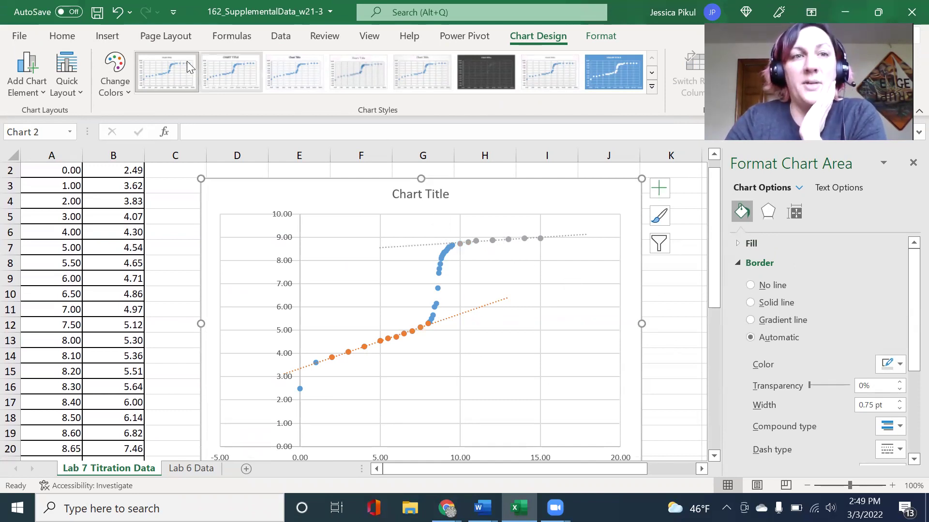
left_click(62, 36)
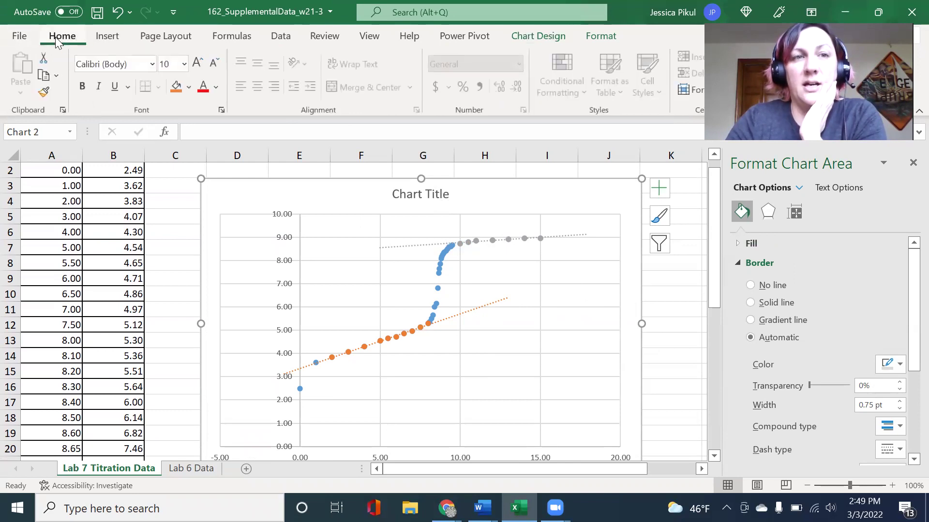
scroll(298, 292, "up", 1)
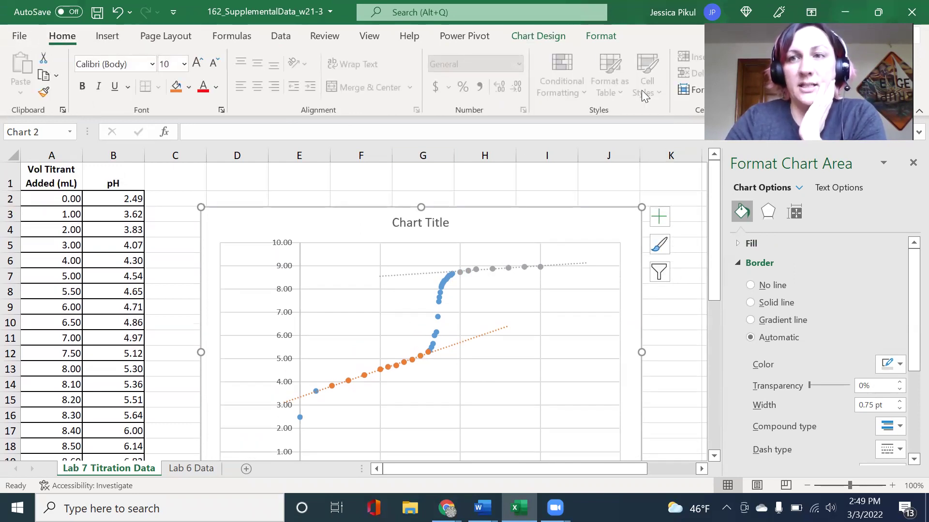
left_click_drag(710, 244, 465, 256)
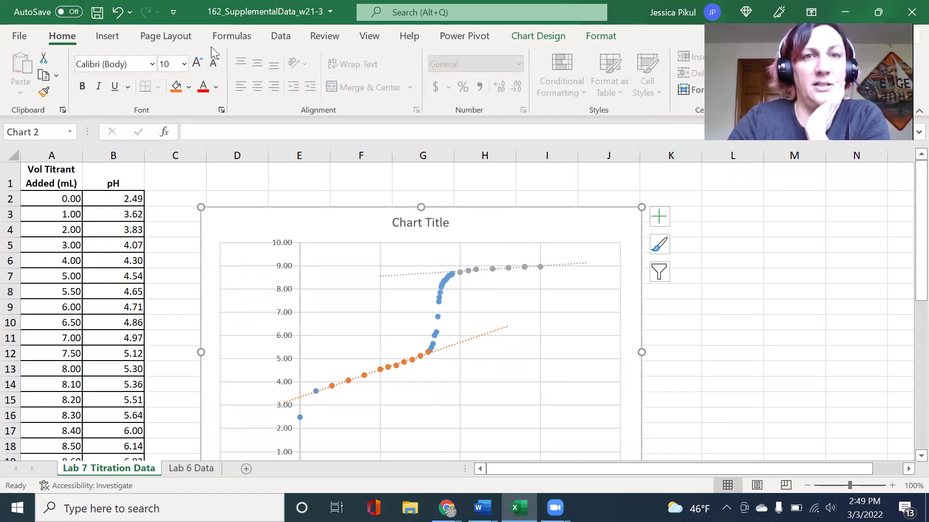
Draw a straight vertical line from the upper dotted trendline down to the lower one
left_click(107, 36)
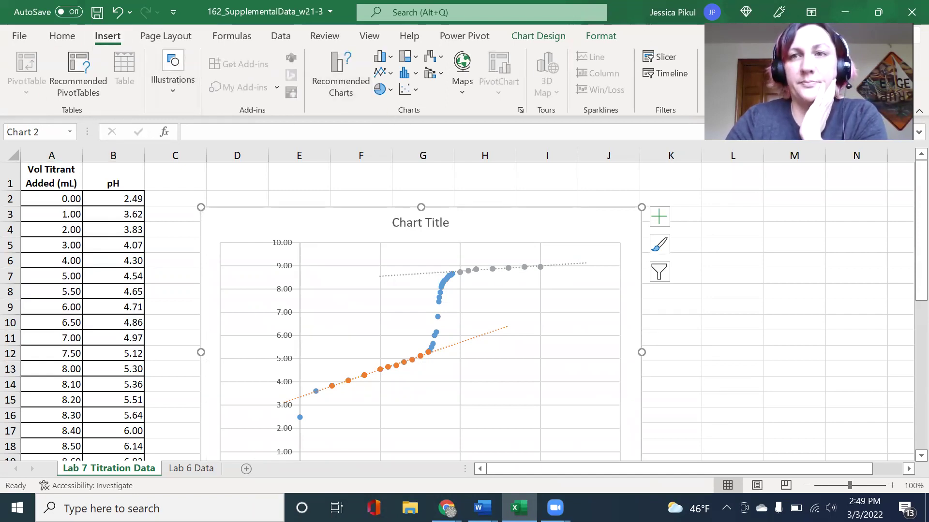
left_click(179, 97)
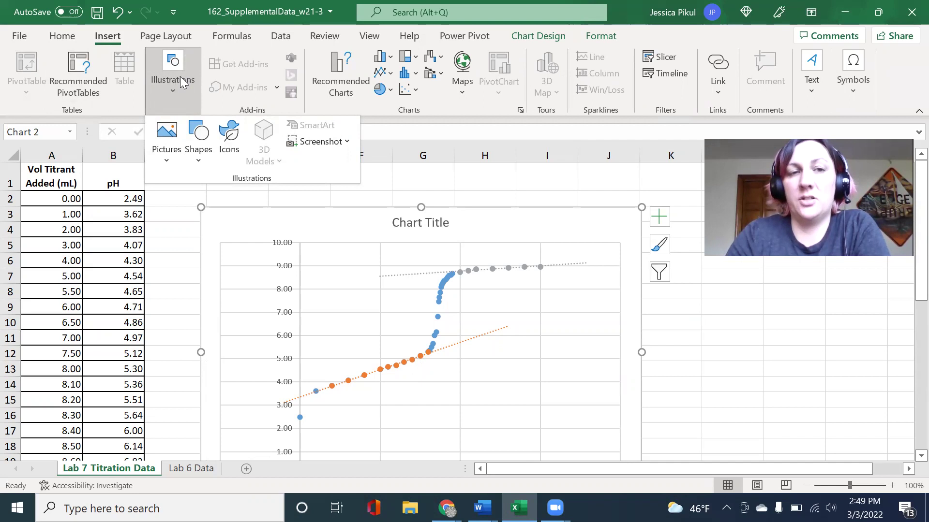
left_click(200, 154)
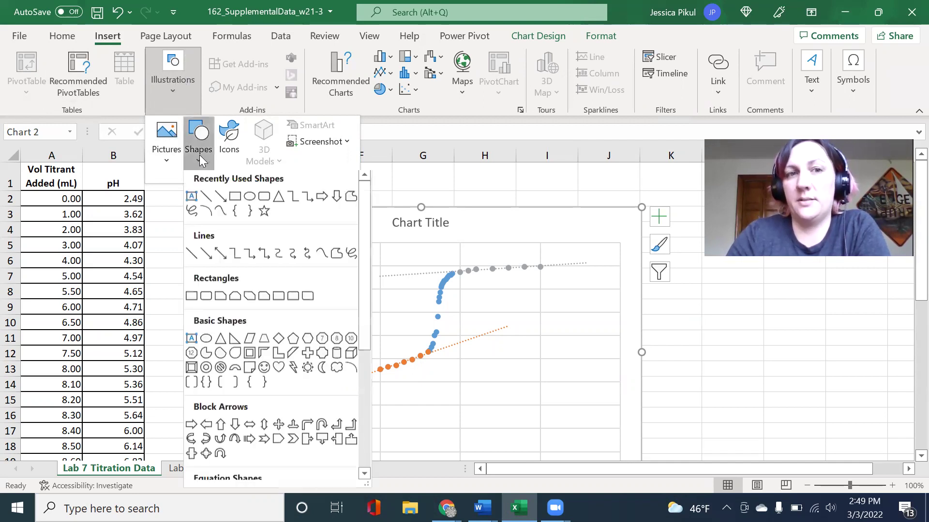
left_click(207, 200)
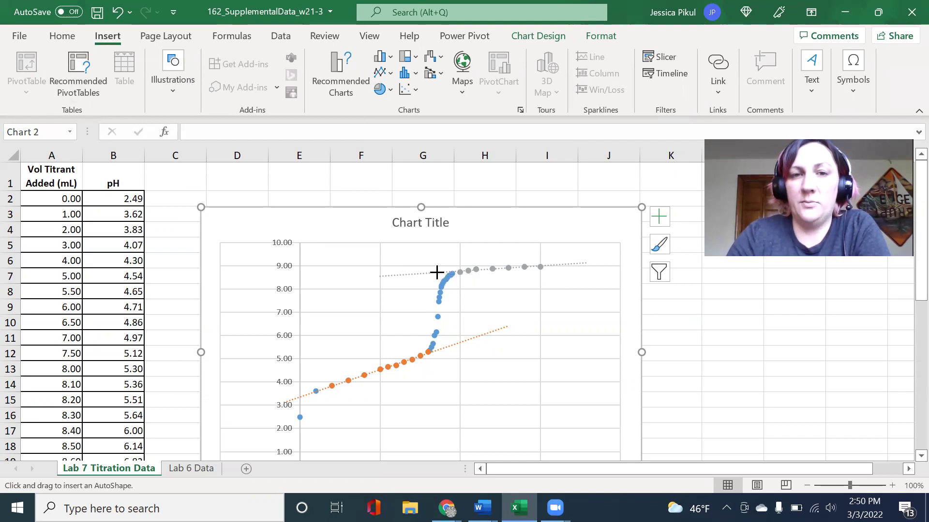
left_click_drag(436, 272, 439, 295)
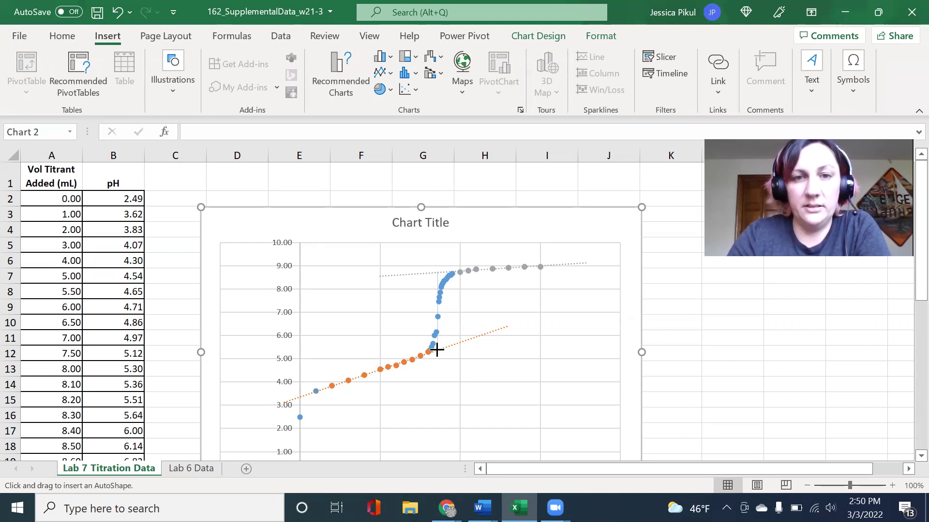
left_click_drag(437, 349, 438, 350)
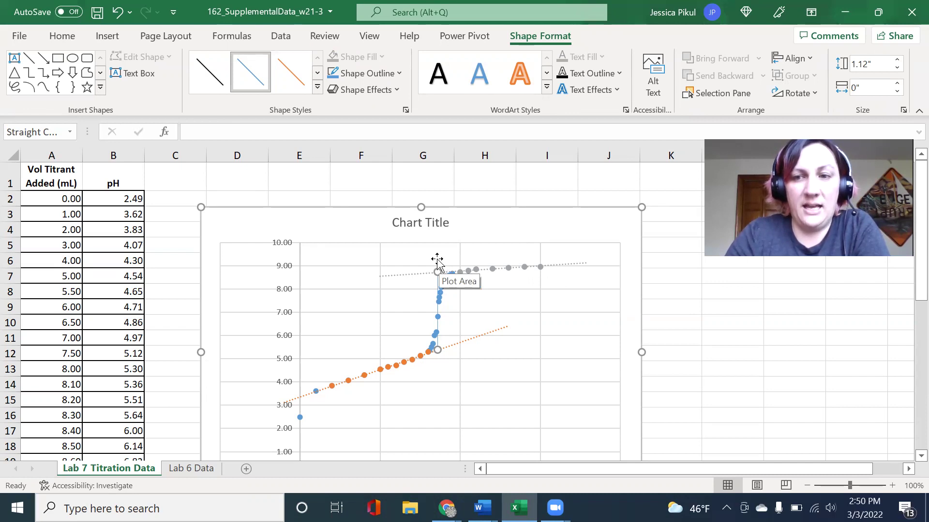
Check the vertical line's height and duplicate it with Ctrl+D
left_click(434, 283)
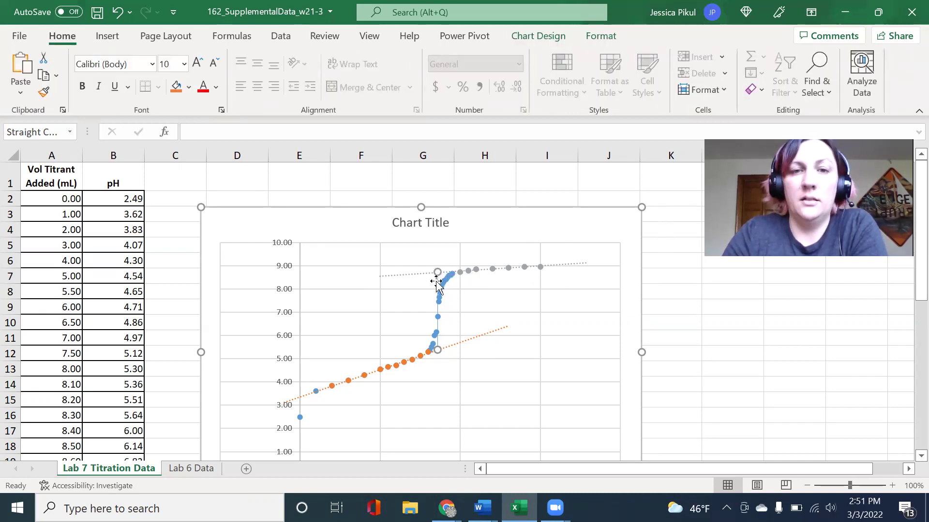
left_click(438, 285)
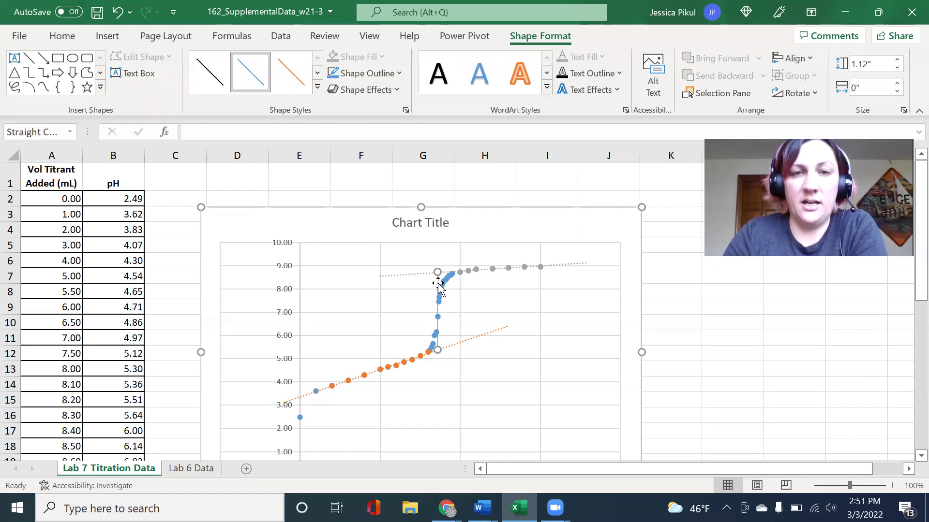
left_click(872, 64)
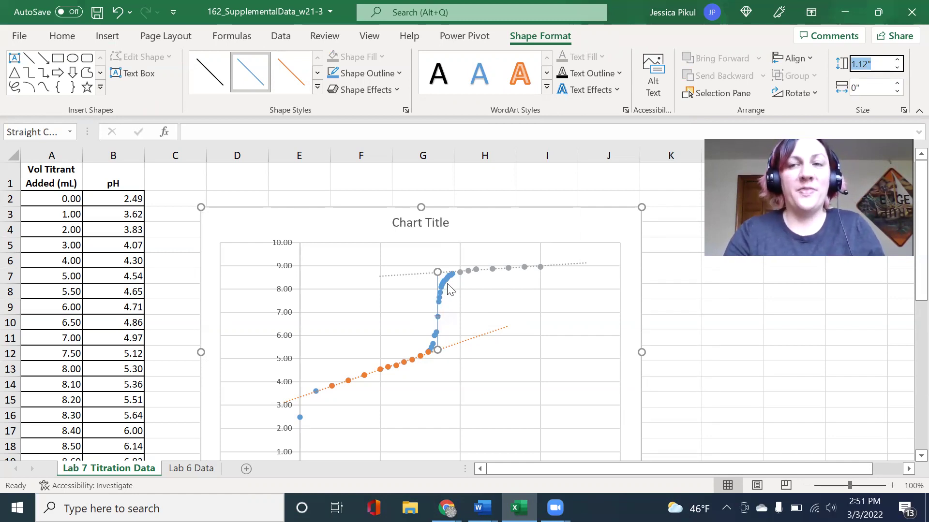
mouse_move(449, 289)
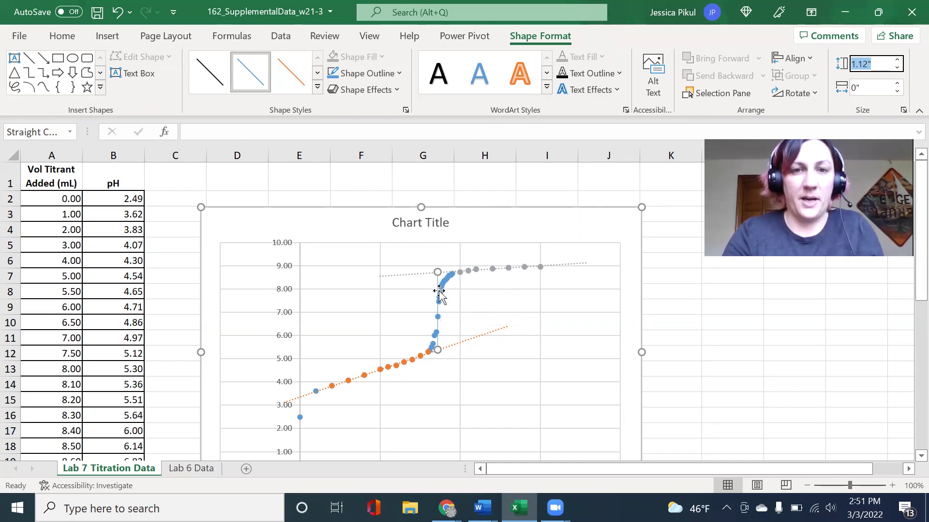
left_click(433, 286)
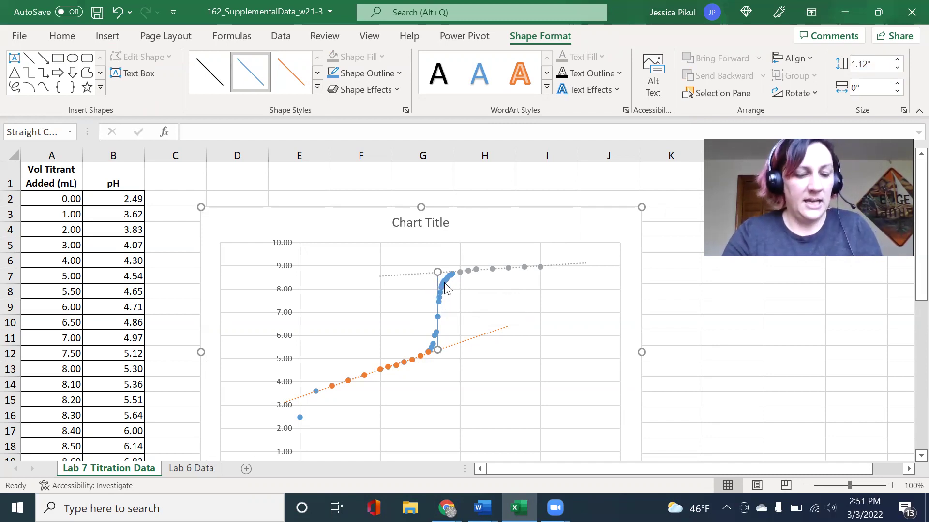
key("ctrl+d")
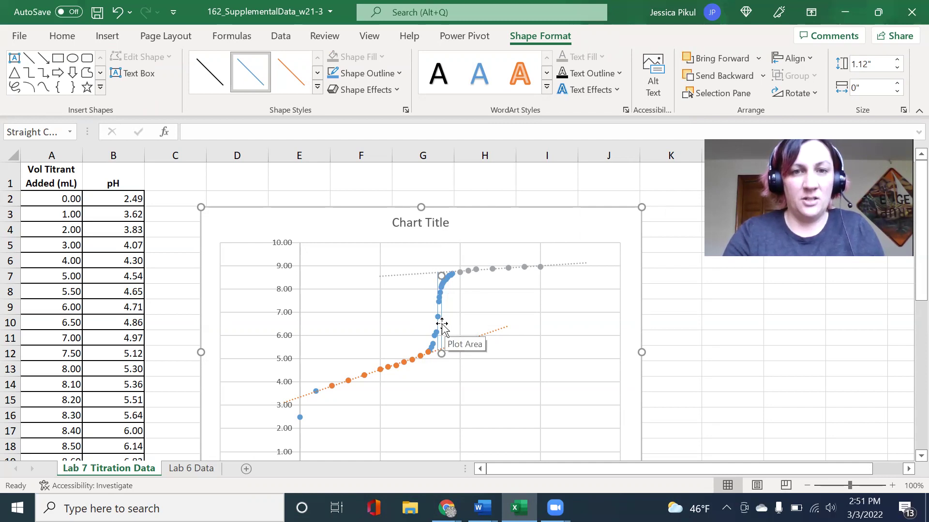
Move the copy to the right of the curve and resize it to 0.56 inches tall
left_click_drag(441, 324, 572, 315)
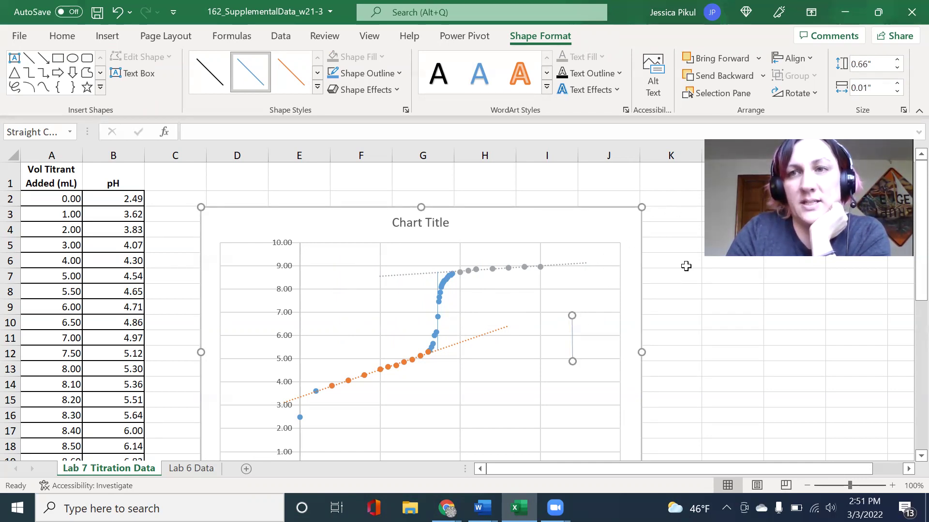
left_click(875, 64)
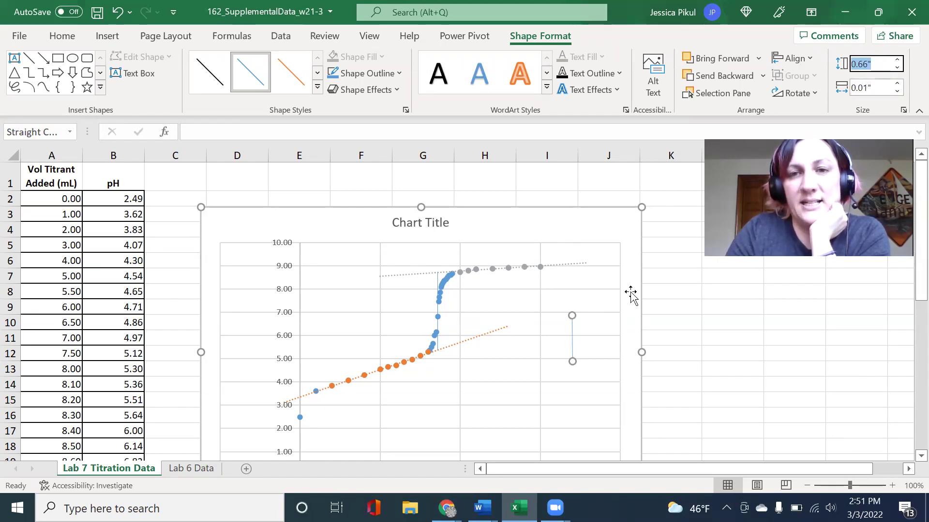
left_click(573, 316)
left_click_drag(576, 317, 572, 322)
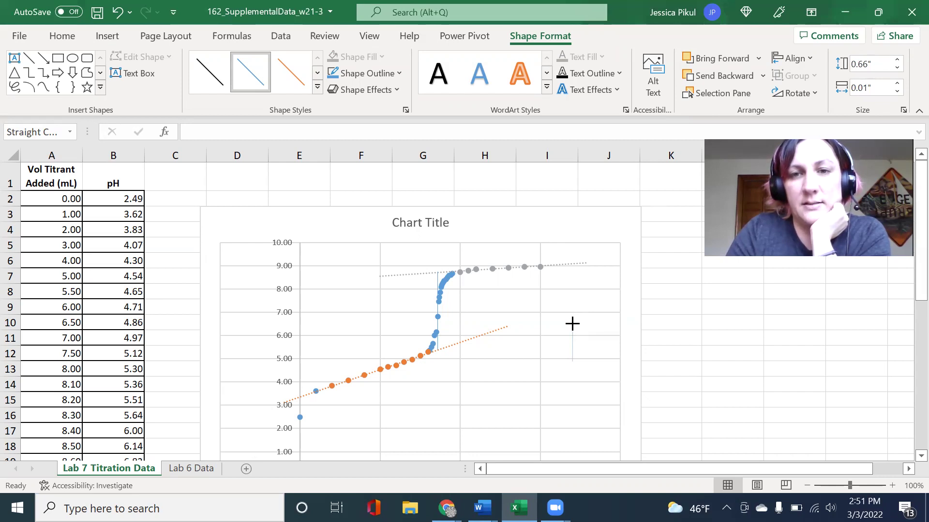
left_click_drag(572, 323, 572, 321)
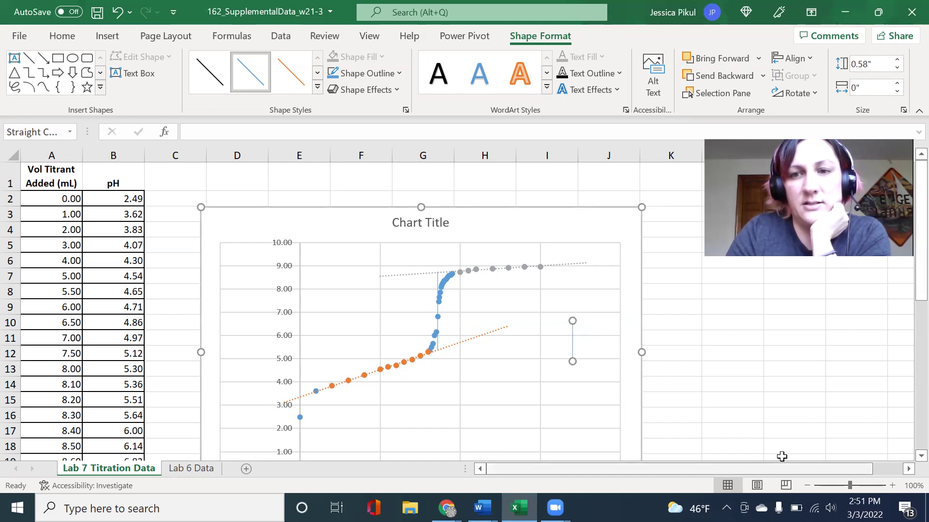
mouse_move(850, 485)
left_mouse_down()
mouse_move(872, 487)
mouse_move(848, 487)
mouse_move(861, 488)
left_mouse_up()
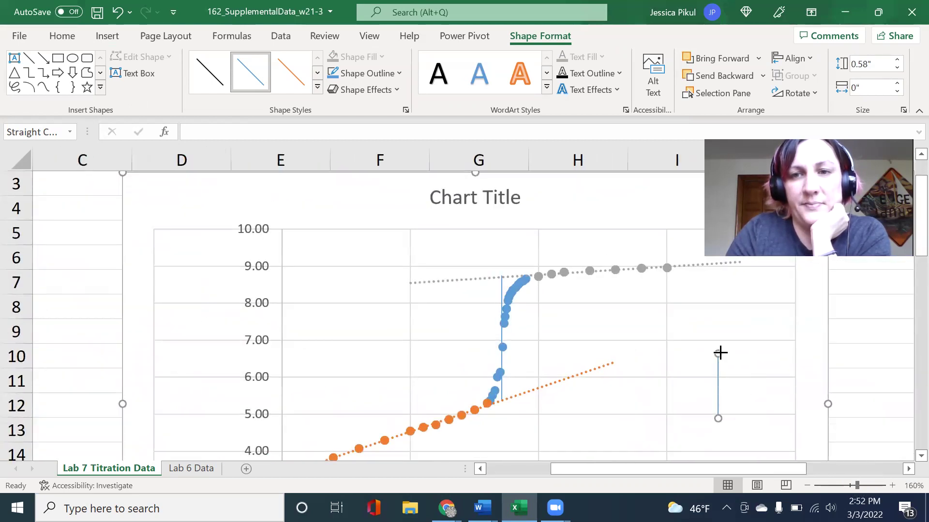
left_click_drag(720, 353, 716, 355)
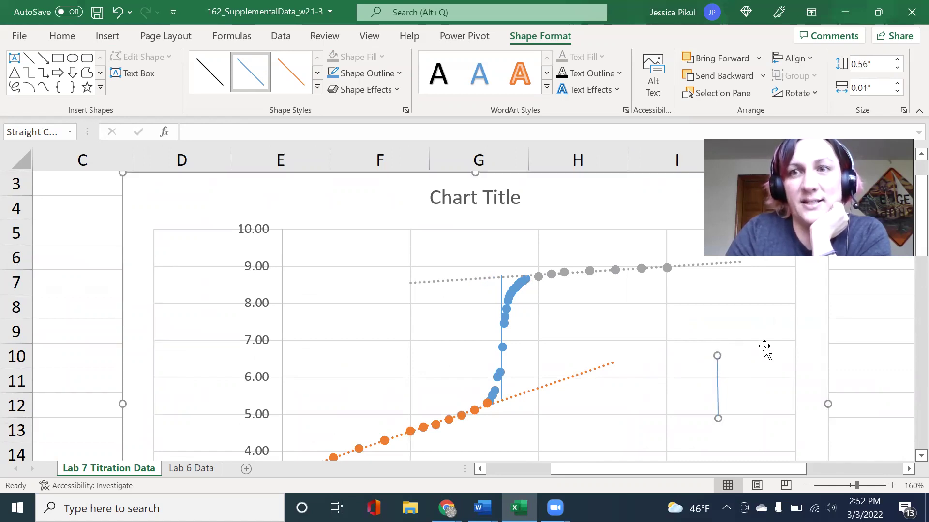
Zoom out and drag the short vertical line onto the curve's steep rise
left_click(847, 485)
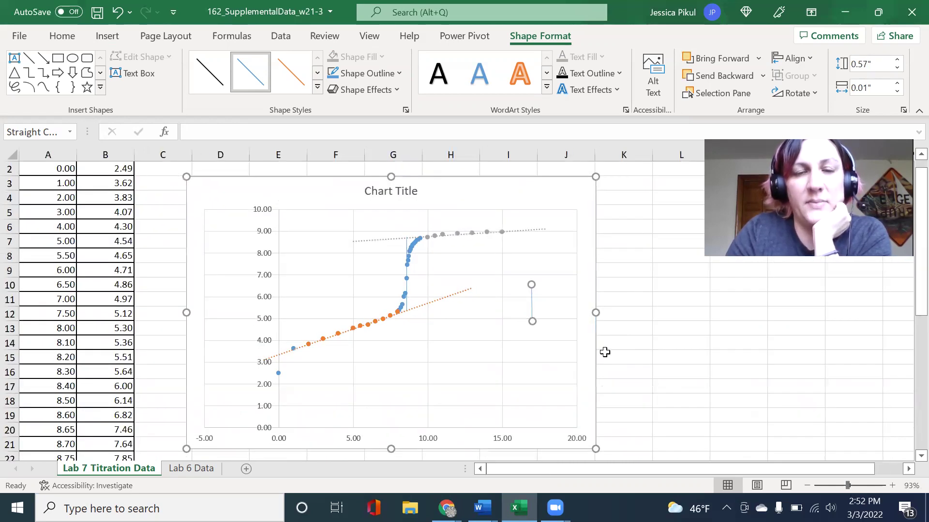
left_click_drag(530, 305, 407, 258)
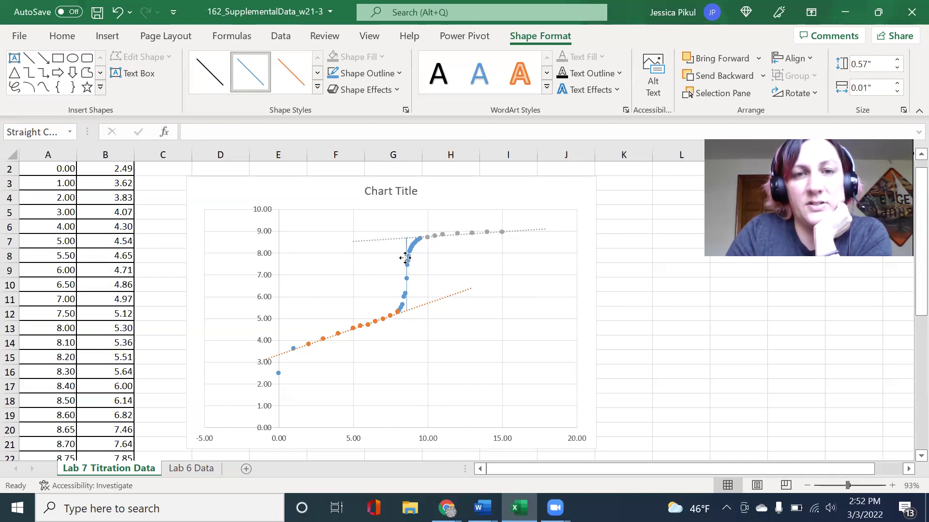
left_click_drag(405, 258, 406, 260)
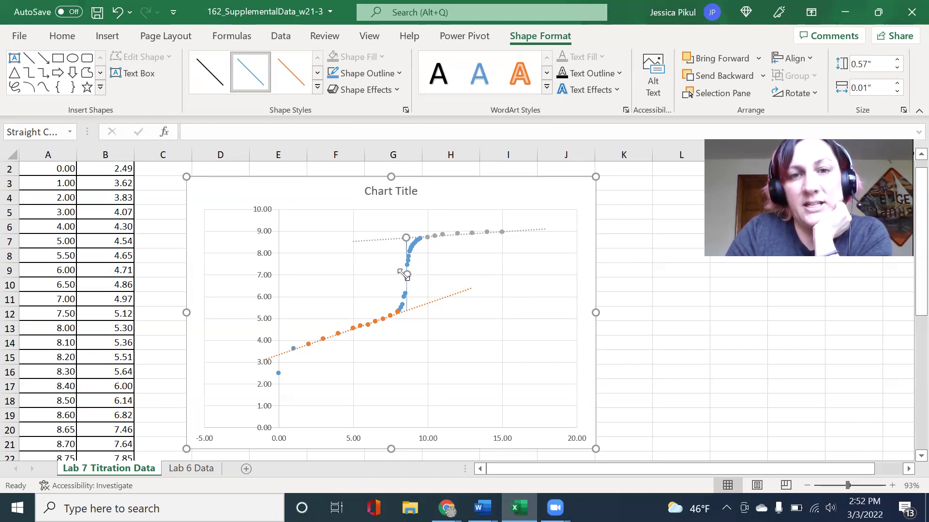
mouse_move(406, 275)
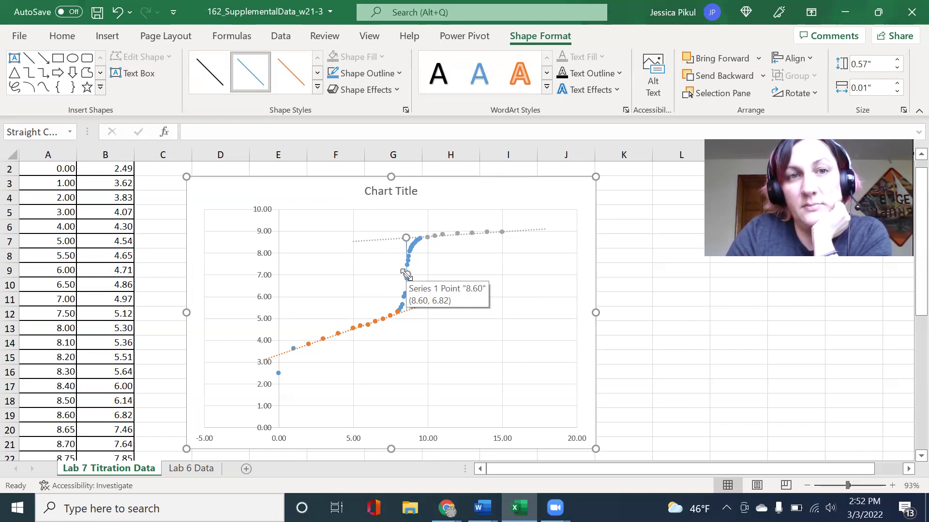
Apply the yellow (gold) line style from Shape Styles to the vertical line
left_click(318, 73)
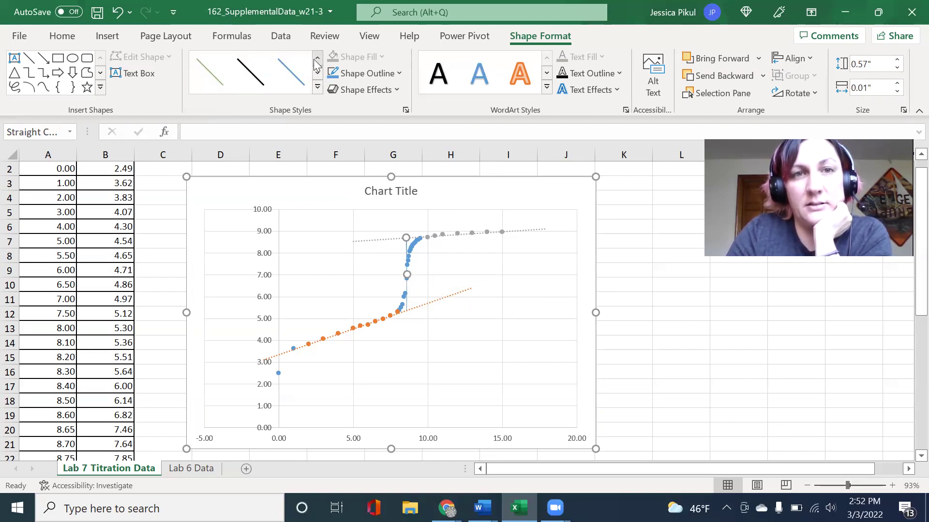
left_click(316, 58)
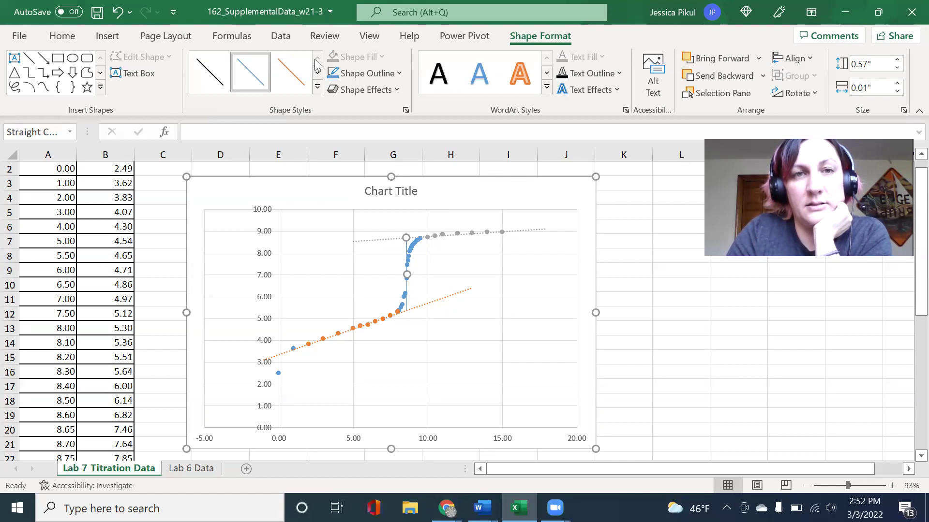
left_click(317, 73)
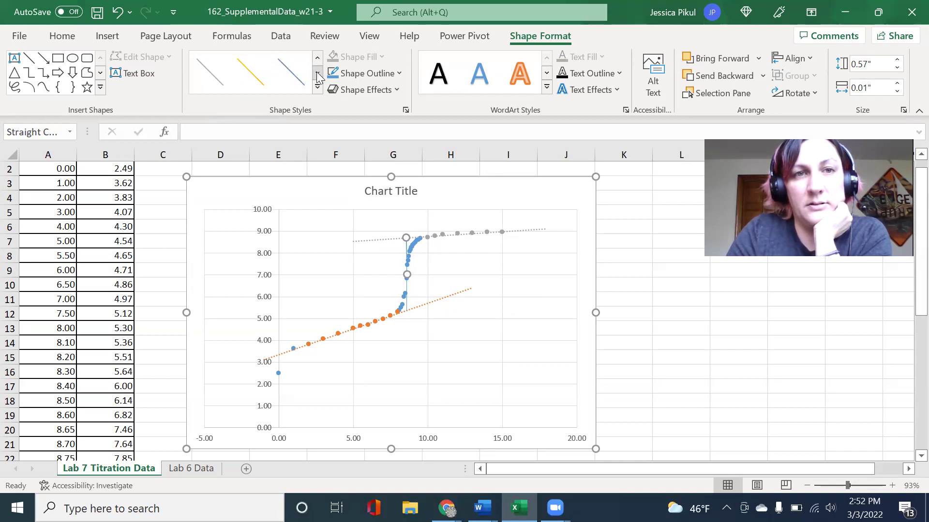
left_click(257, 87)
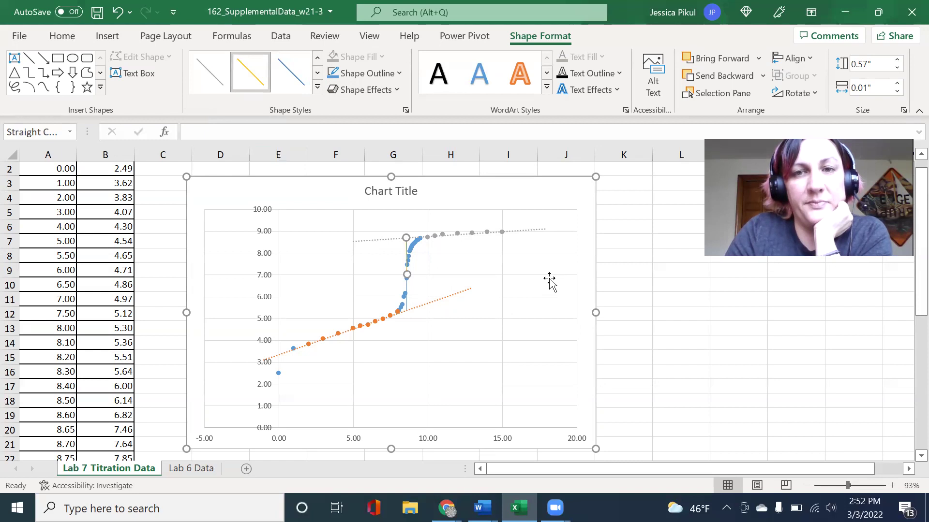
left_click(628, 282)
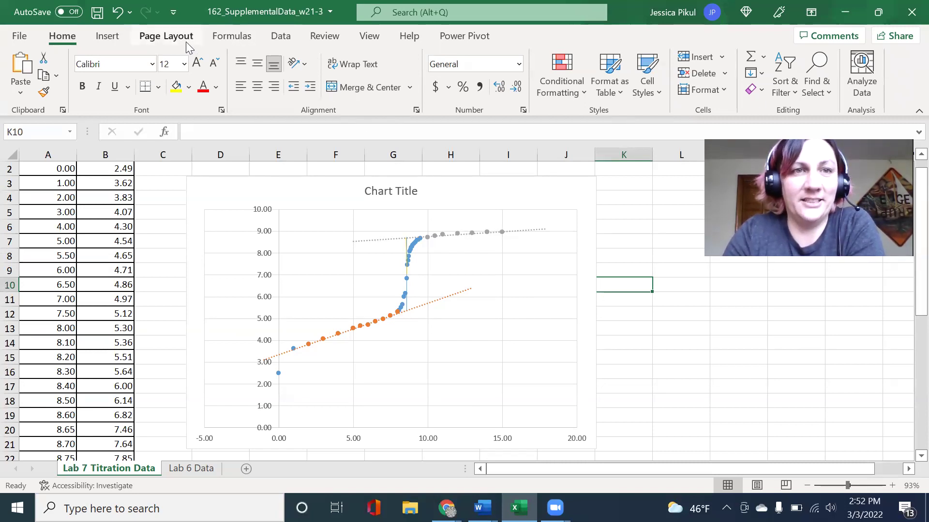
Draw a small oval and position it over the equivalence point on the curve
left_click(109, 37)
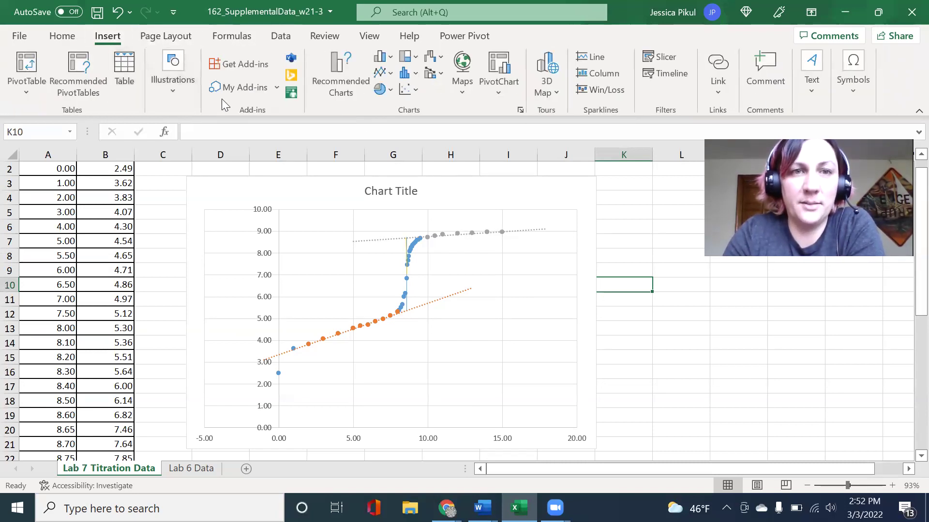
left_click(170, 78)
left_click(203, 135)
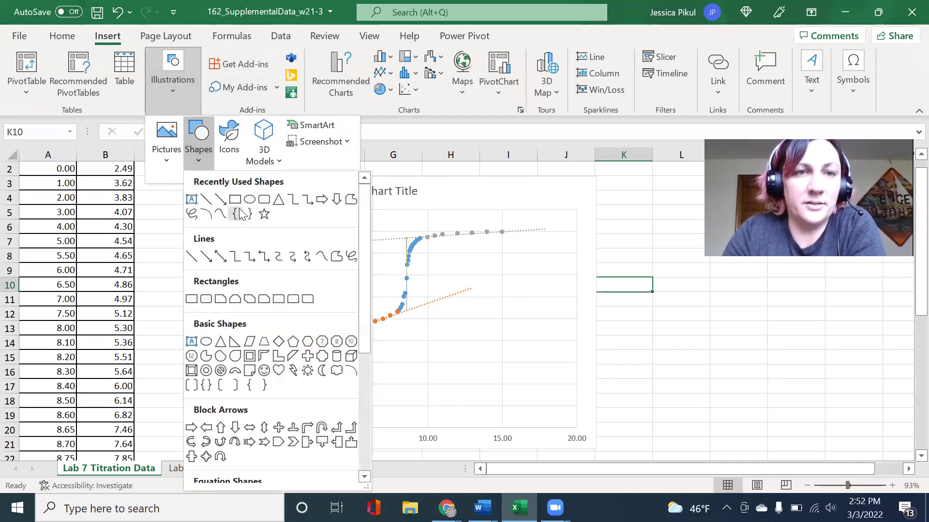
left_click(250, 196)
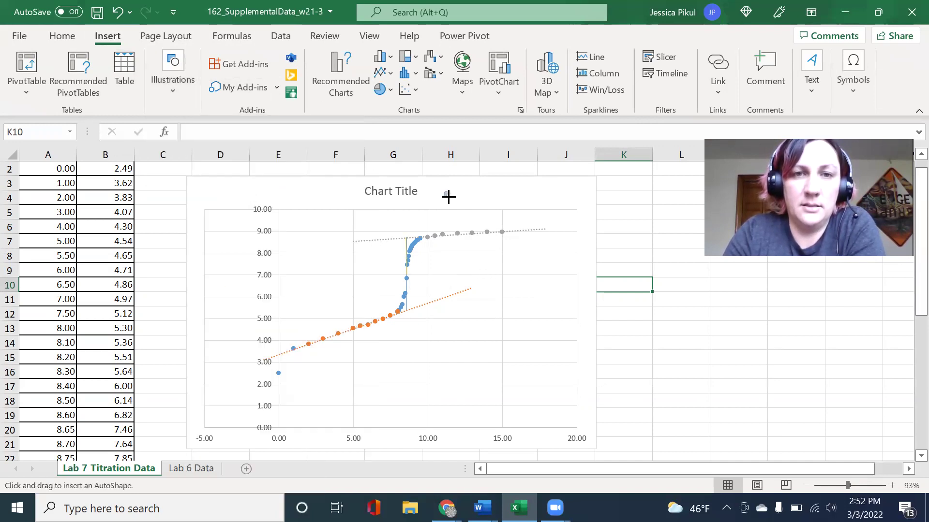
left_click_drag(444, 192, 449, 196)
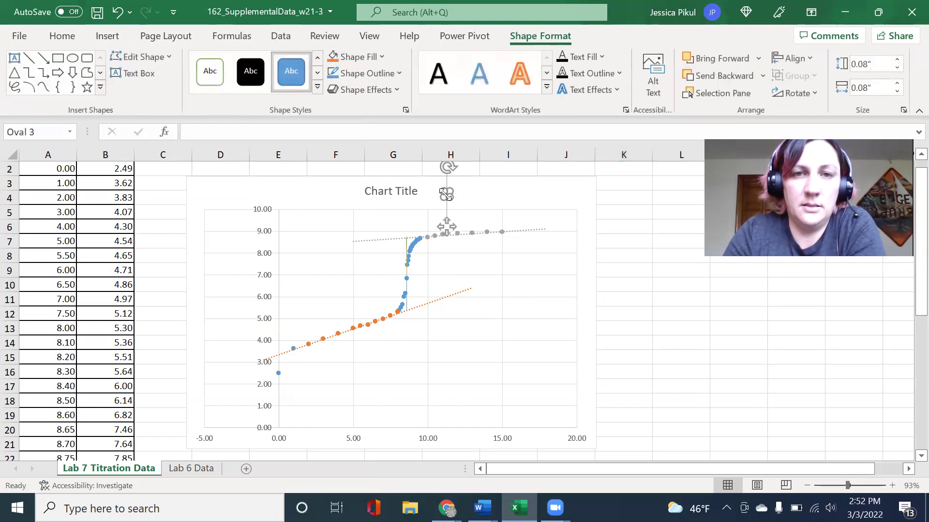
left_click_drag(442, 228, 407, 307)
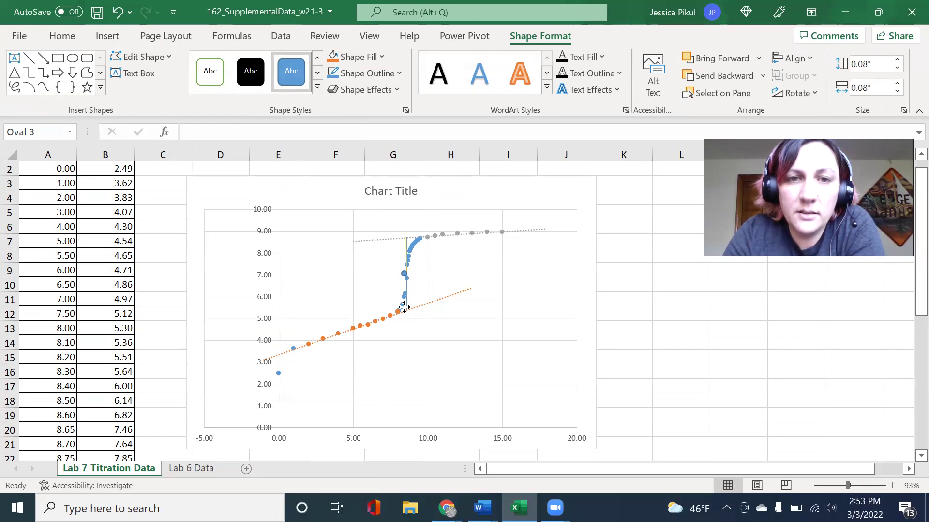
left_click_drag(404, 308, 417, 286)
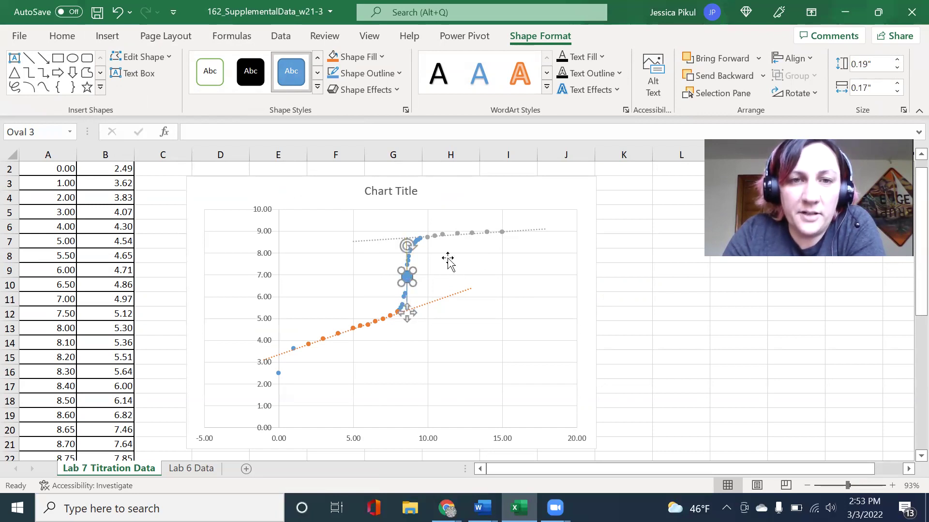
Give the circle No Fill and a red outline
left_click(386, 58)
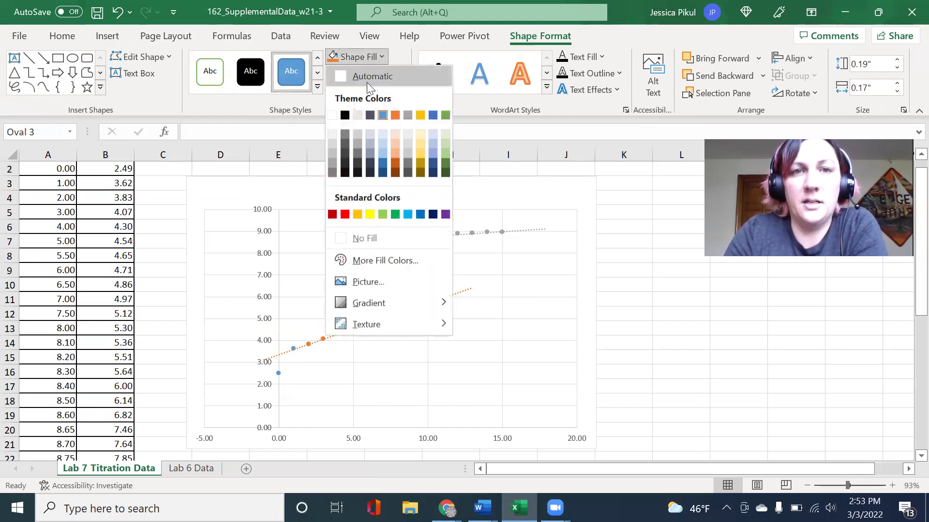
left_click(355, 238)
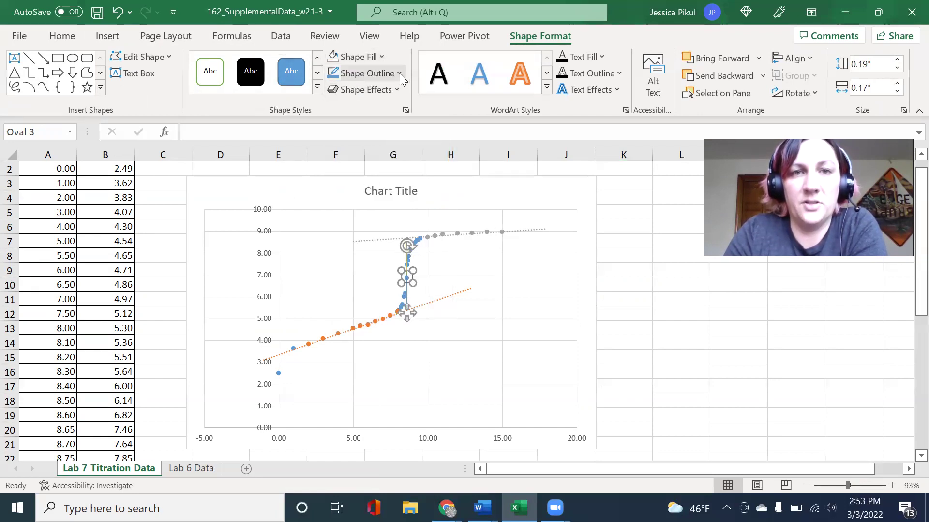
left_click(400, 74)
left_click(345, 231)
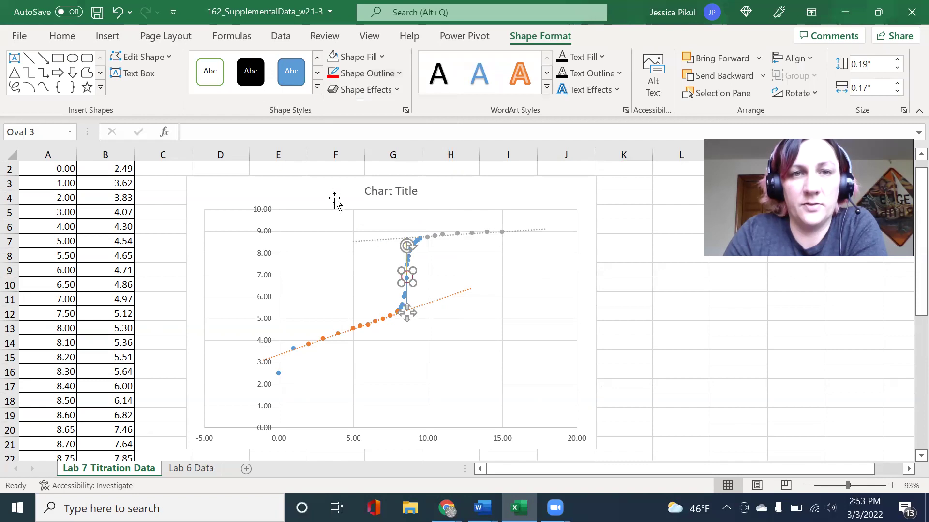
left_click(667, 327)
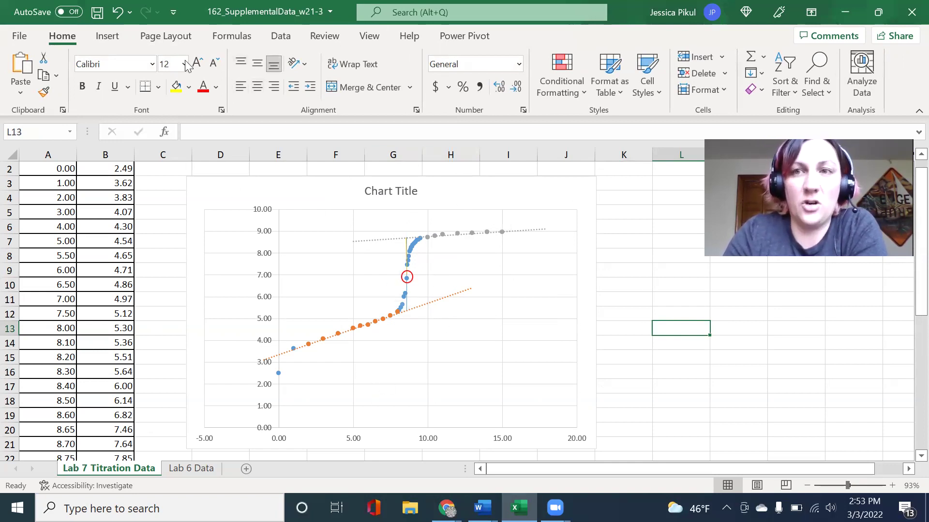
Draw a horizontal line from the y-axis at 7.00 to the circled point
left_click(107, 38)
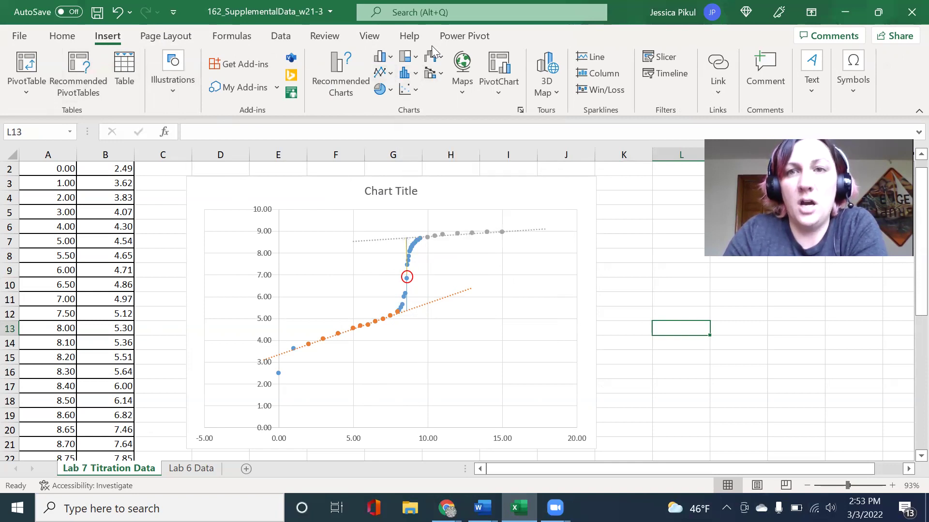
left_click(173, 99)
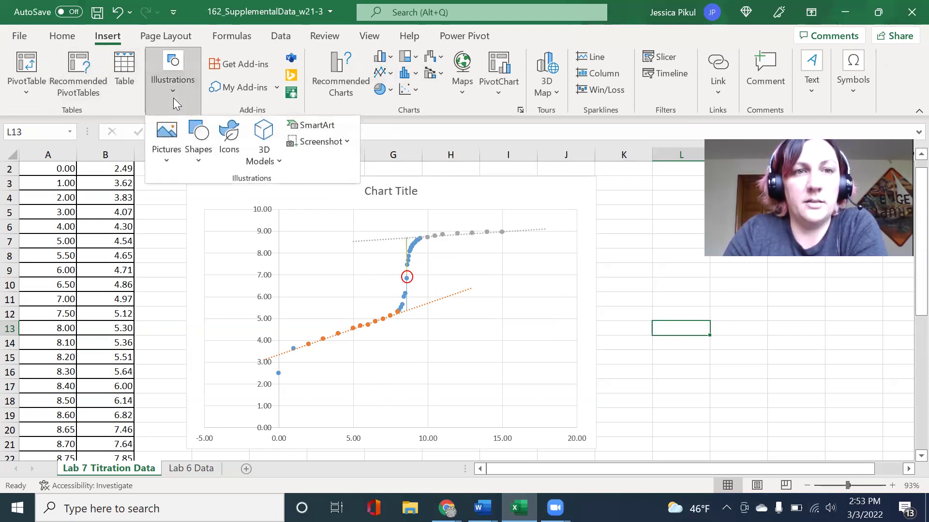
left_click(198, 140)
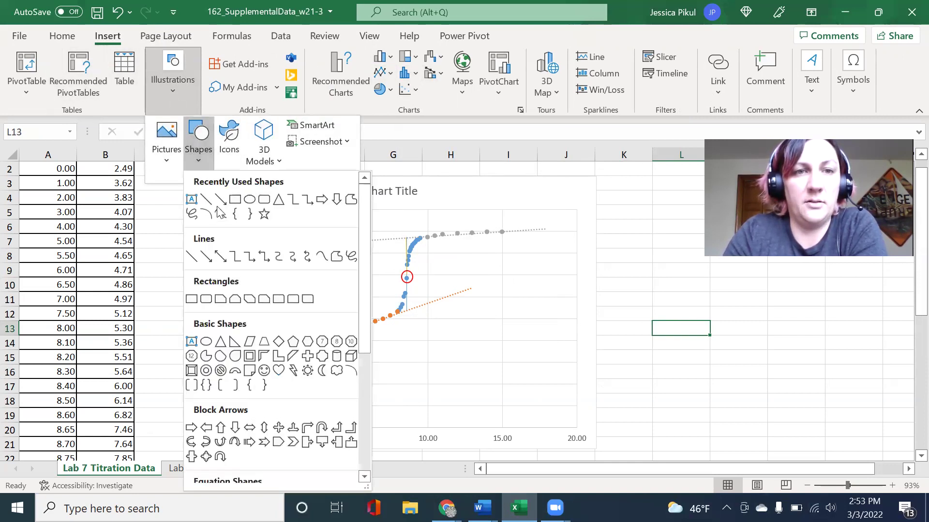
left_click(206, 201)
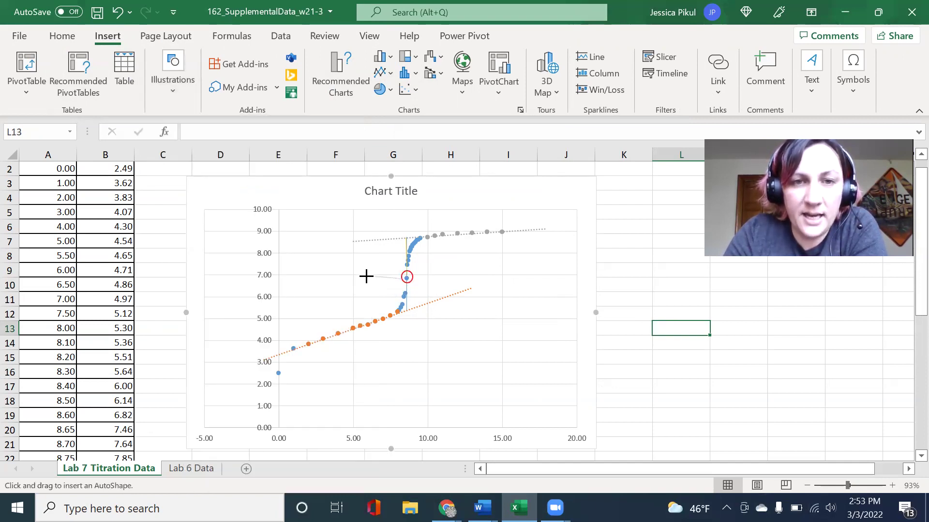
left_click_drag(358, 280, 279, 278)
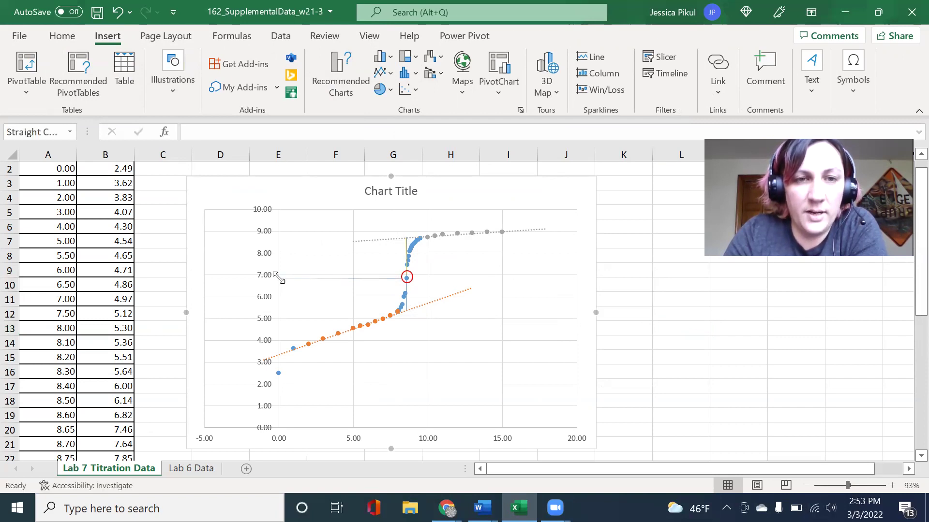
left_click(278, 280)
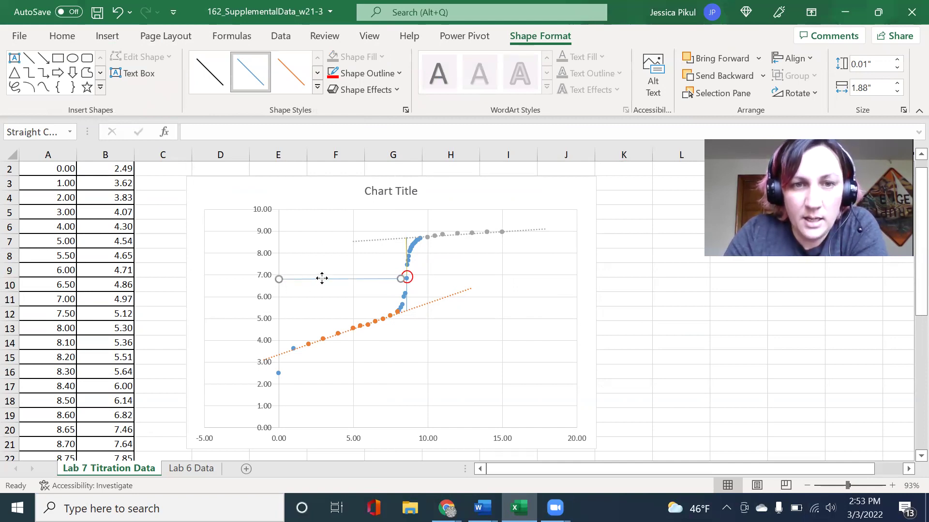
left_click_drag(322, 278, 328, 276)
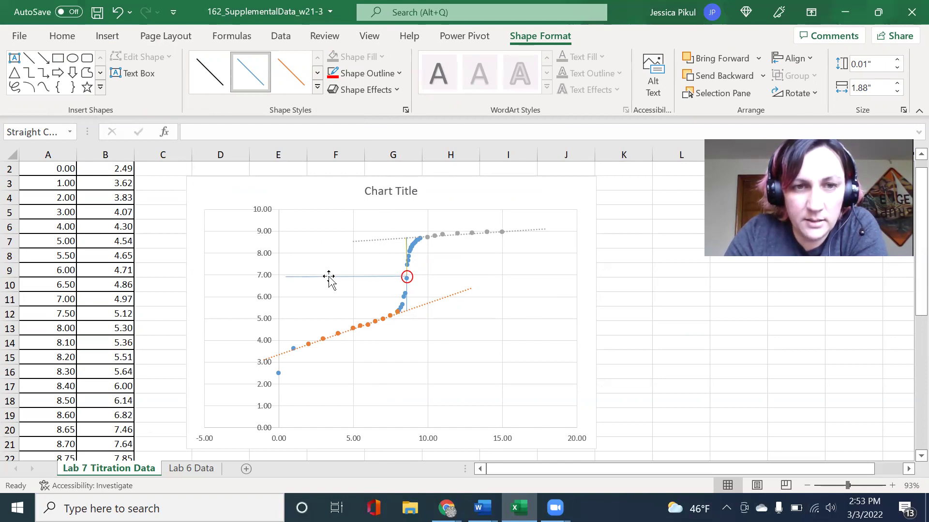
left_click(284, 276)
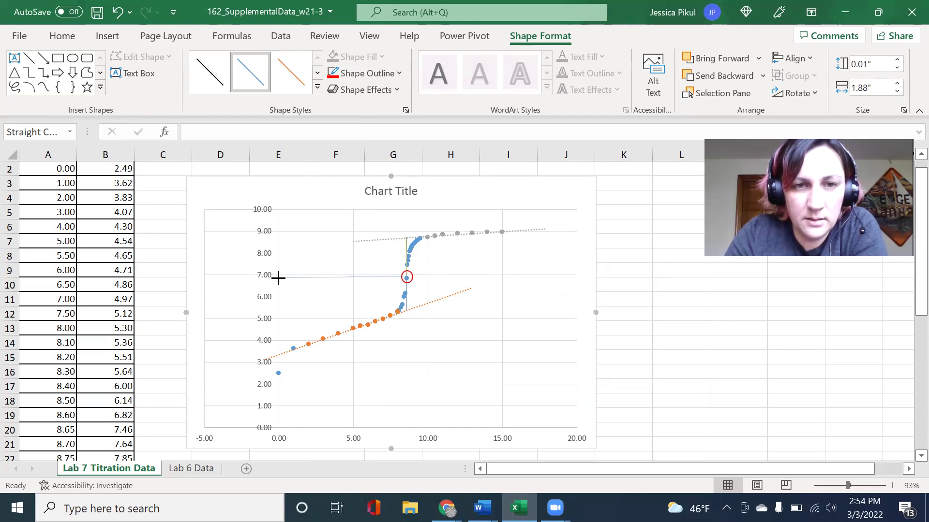
left_click_drag(279, 277, 279, 276)
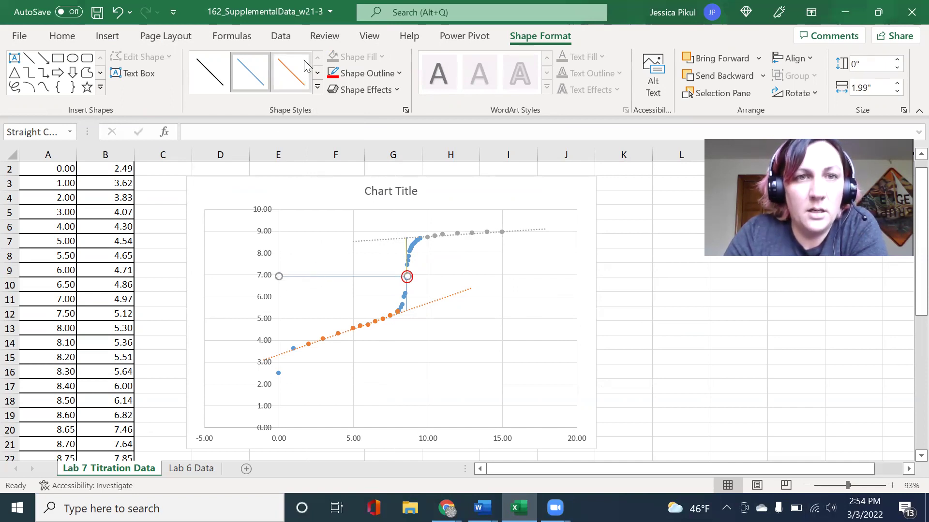
Set the horizontal line's outline colour to red
left_click(368, 73)
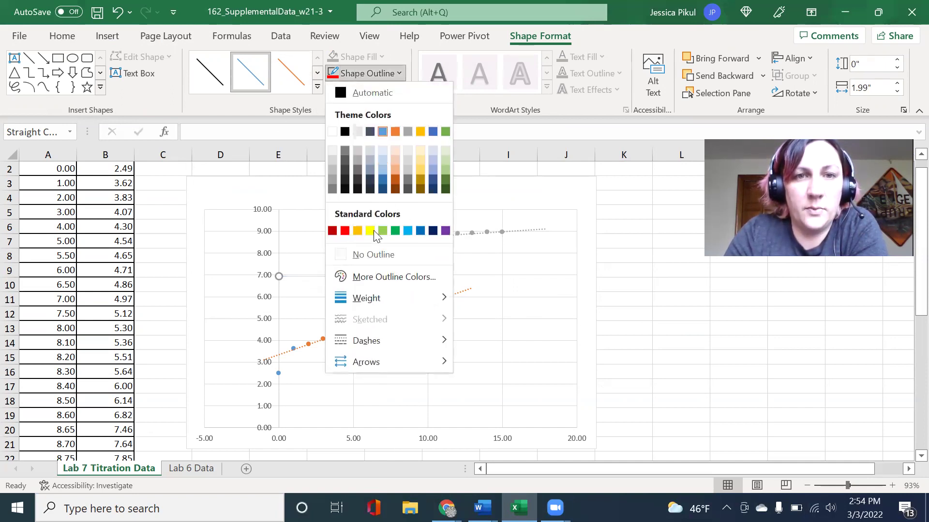
left_click(345, 231)
left_click(700, 329)
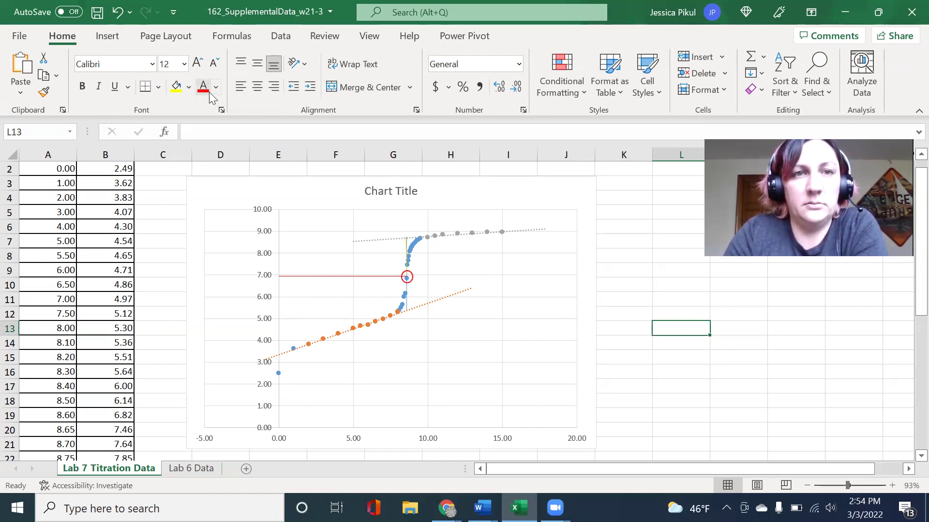
Undo the red circle's accidental last move
left_click(584, 309)
left_click(407, 283)
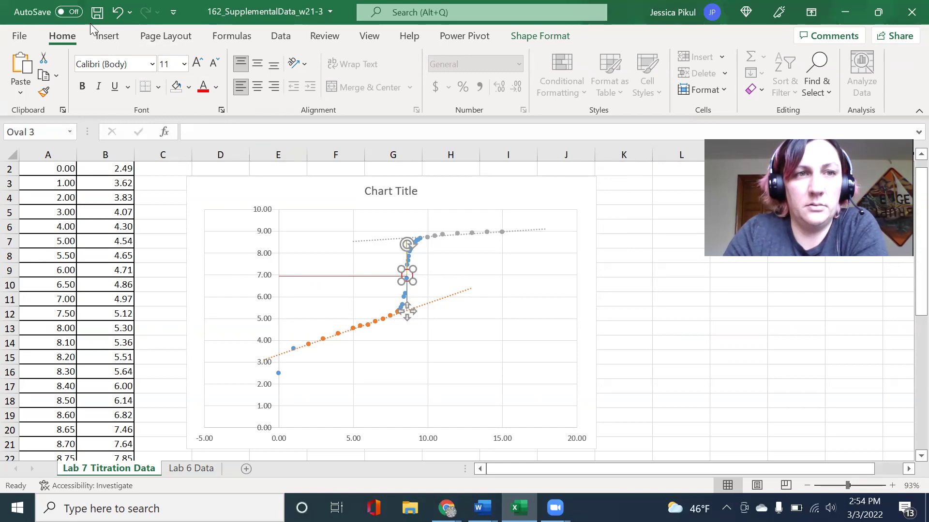
left_click(116, 13)
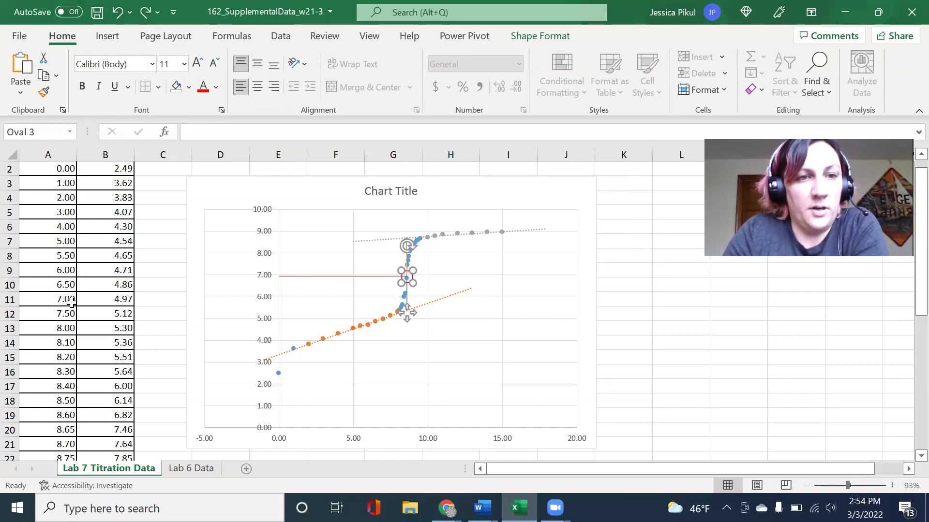
left_click(115, 329)
Fill cells A19:B19 (8.60 mL, pH 6.82) with yellow
scroll(115, 329, "down", 5)
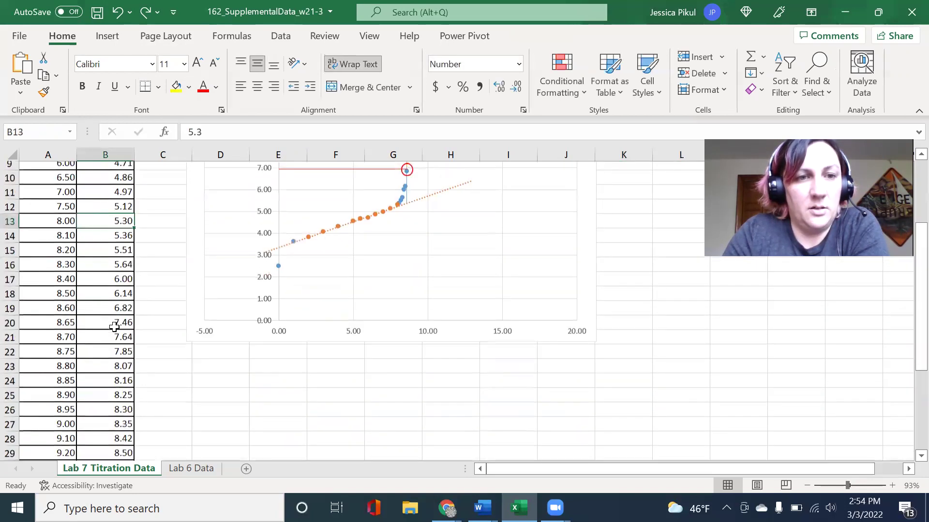
scroll(114, 327, "up", 2)
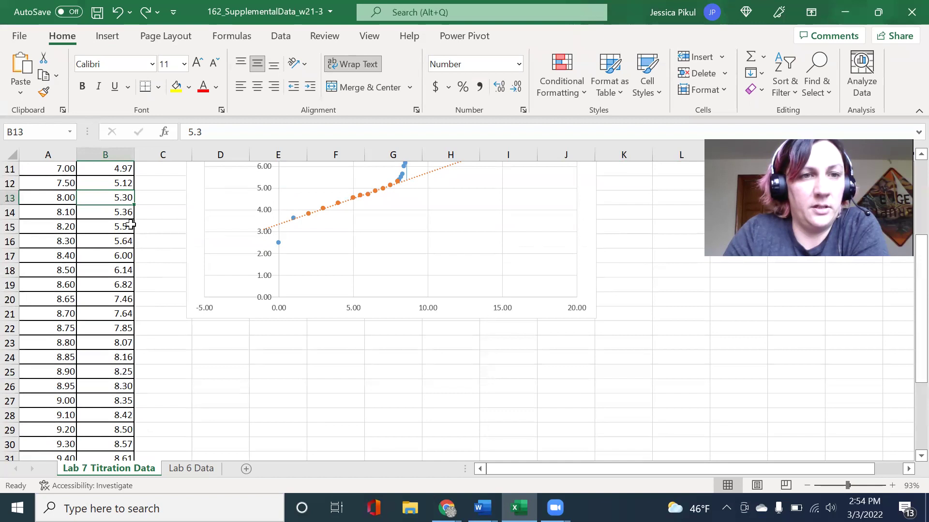
left_click(128, 287)
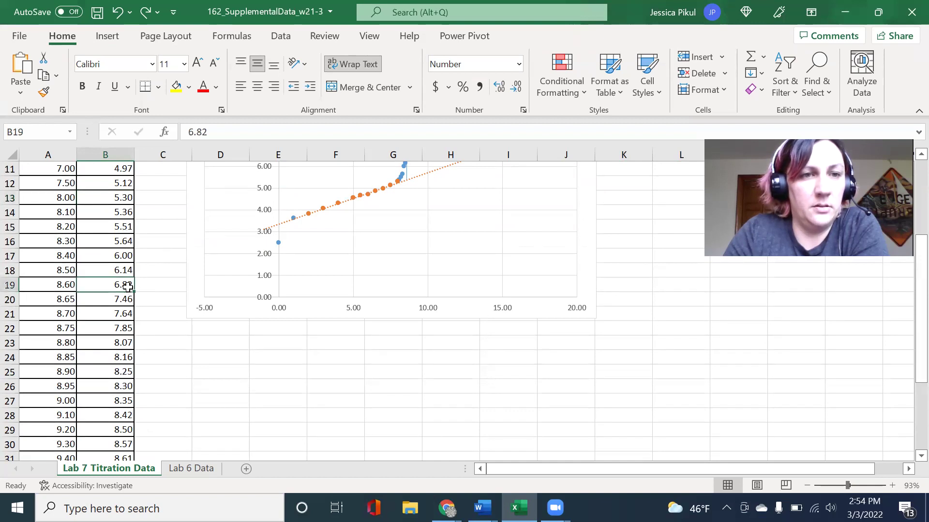
scroll(154, 266, "up", 2)
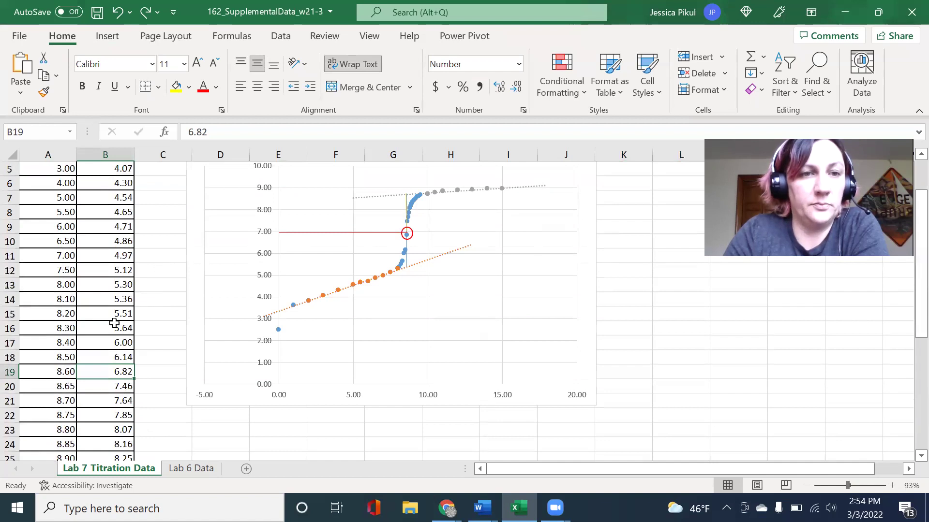
left_click_drag(128, 372, 41, 372)
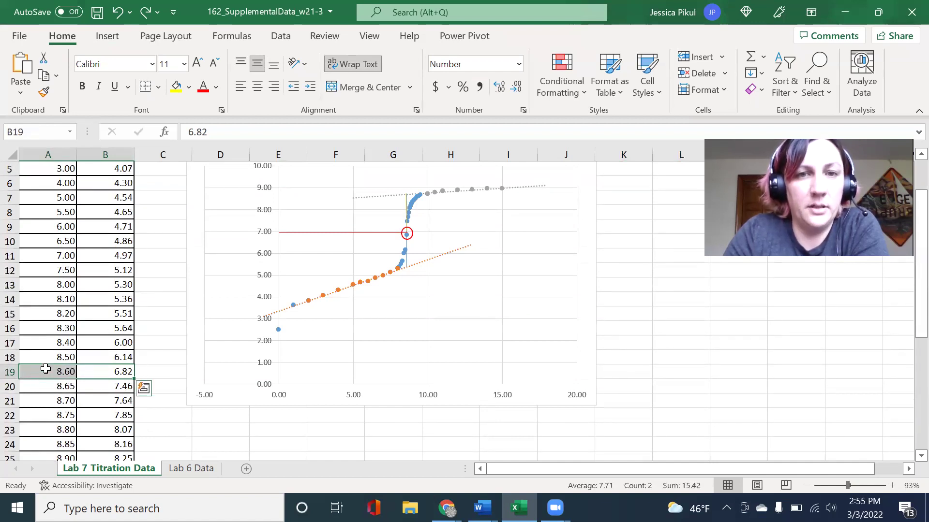
left_click(178, 92)
left_click(164, 285)
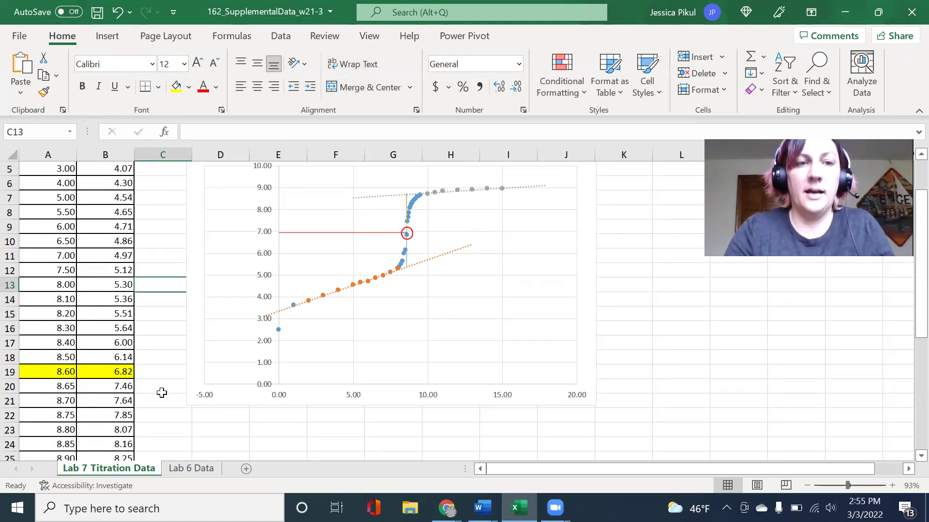
scroll(639, 301, "up", 2)
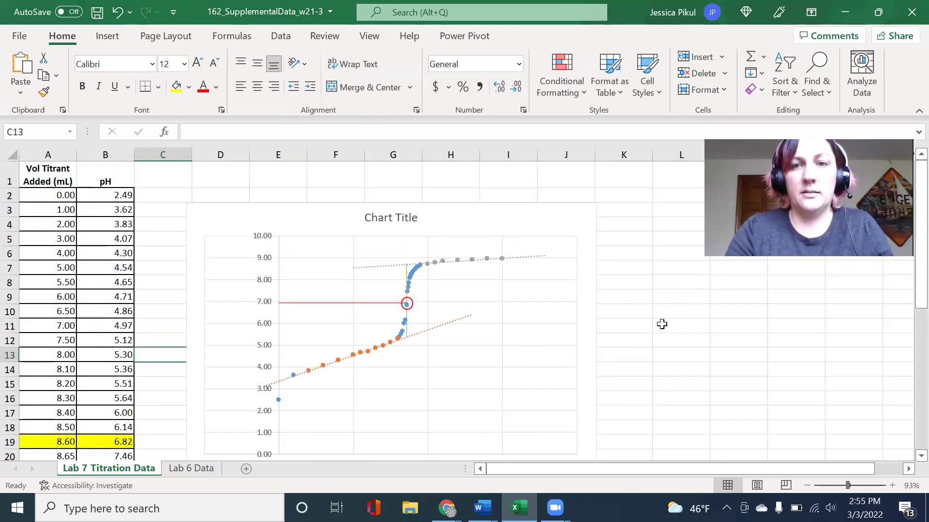
Enter 'Eq Pt at pH 6.9' in L9 and 'About 8.6 mL added' in L10
left_click(676, 297)
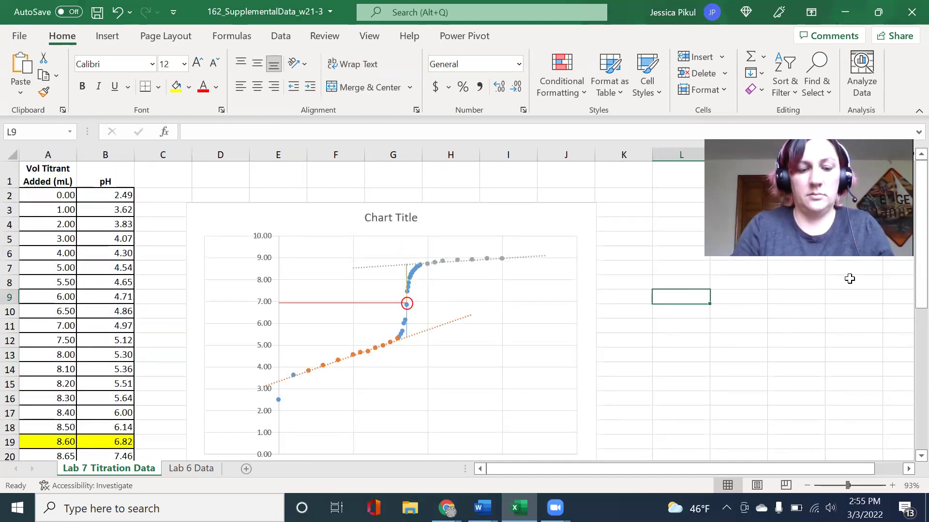
type("Eq Pt at pH 6.9")
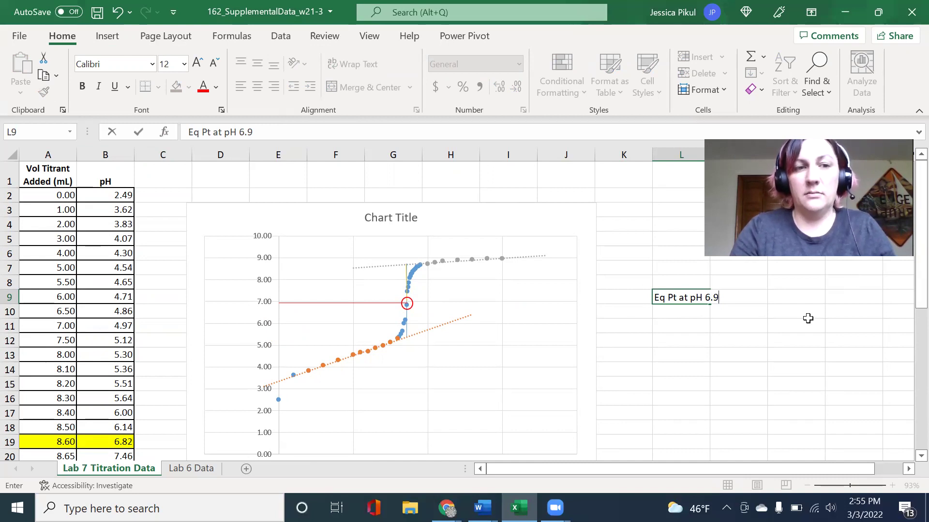
scroll(739, 348, "down", 2)
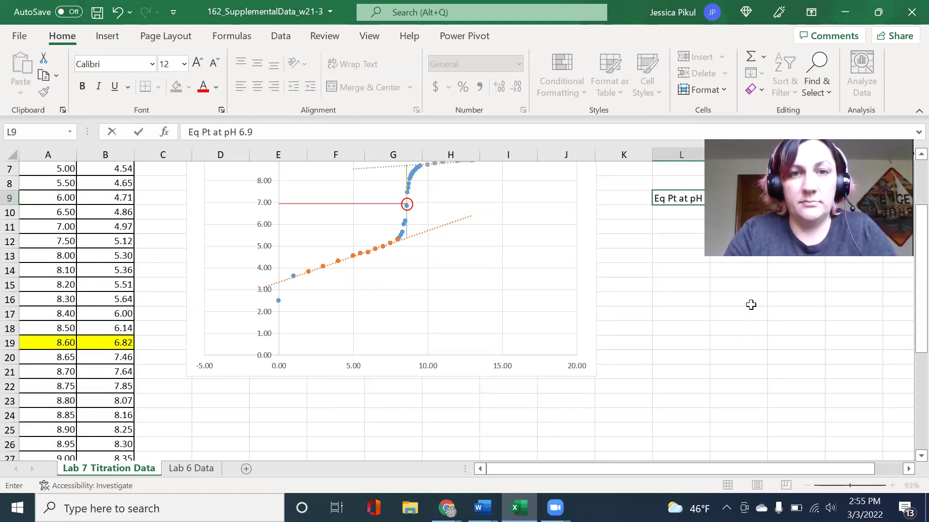
scroll(759, 355, "up", 2)
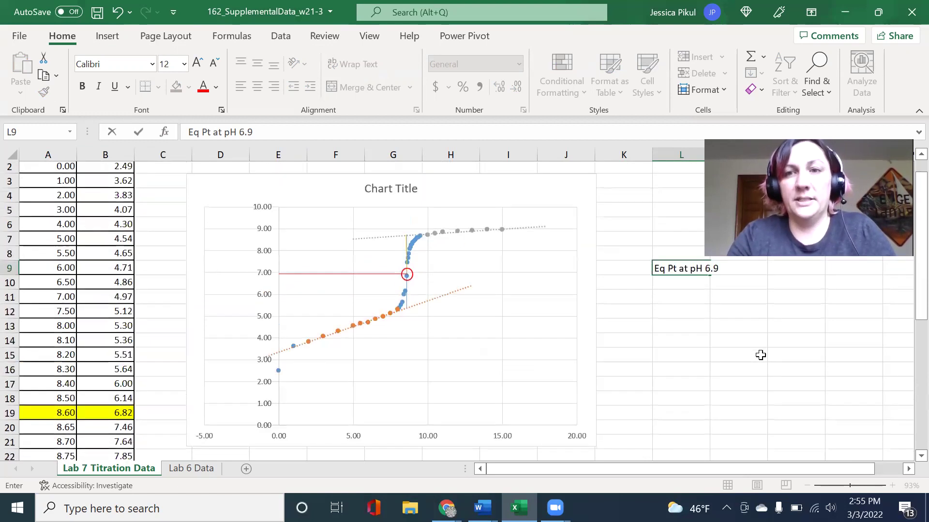
left_click(740, 393)
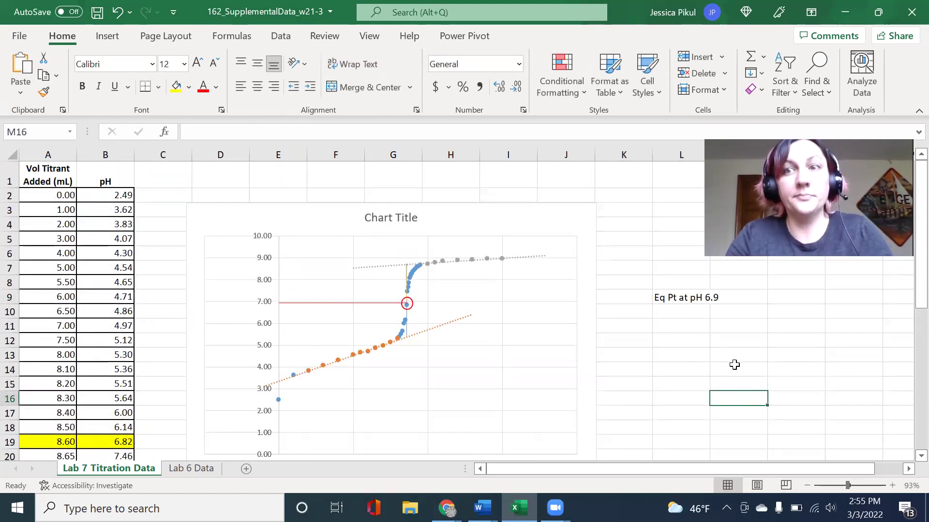
left_click(658, 314)
type("Ab")
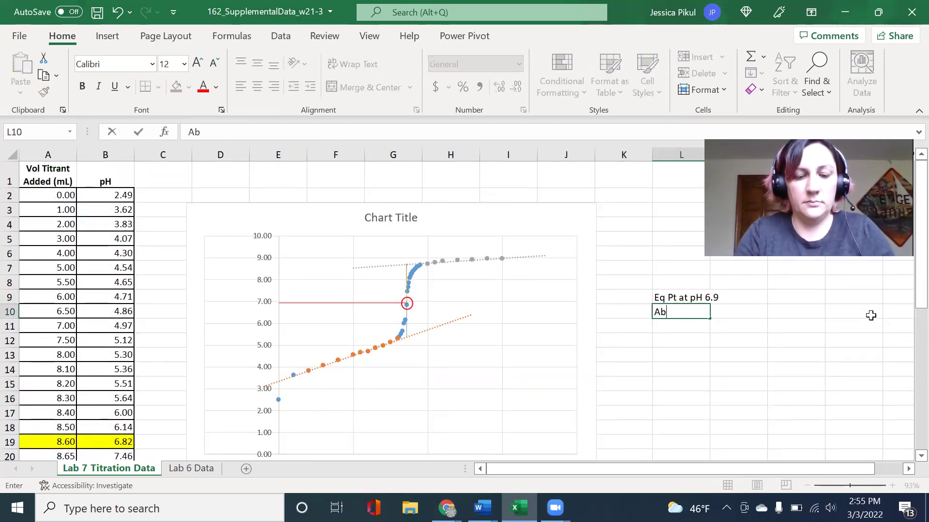
type("out 8.6 ")
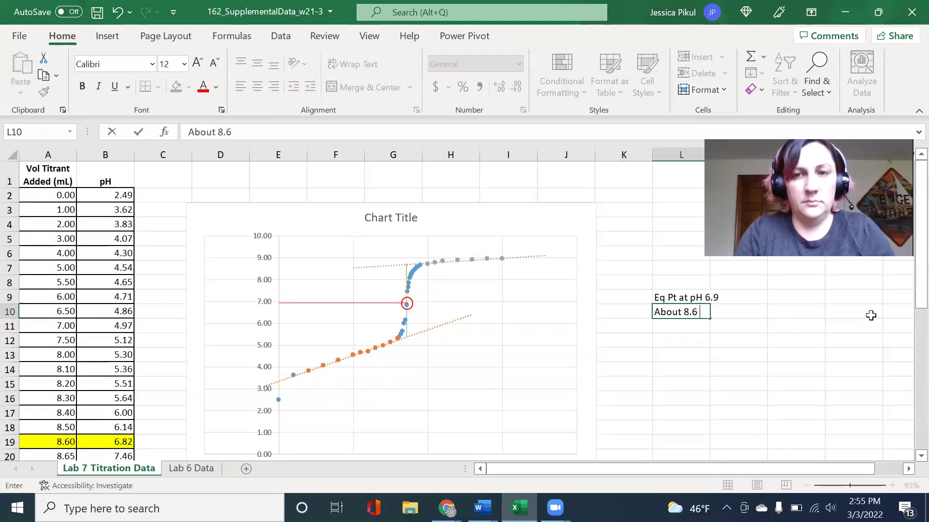
type("mL added")
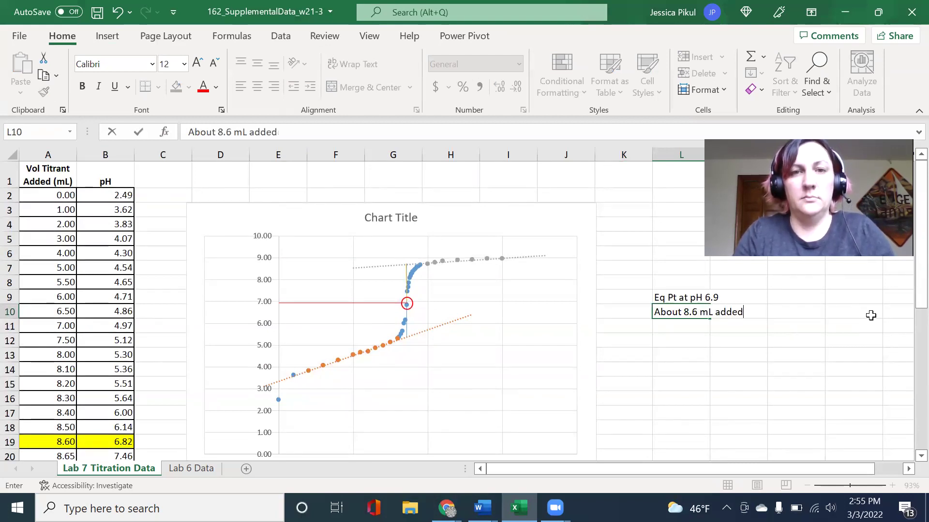
left_click(733, 375)
scroll(733, 406, "down", 1)
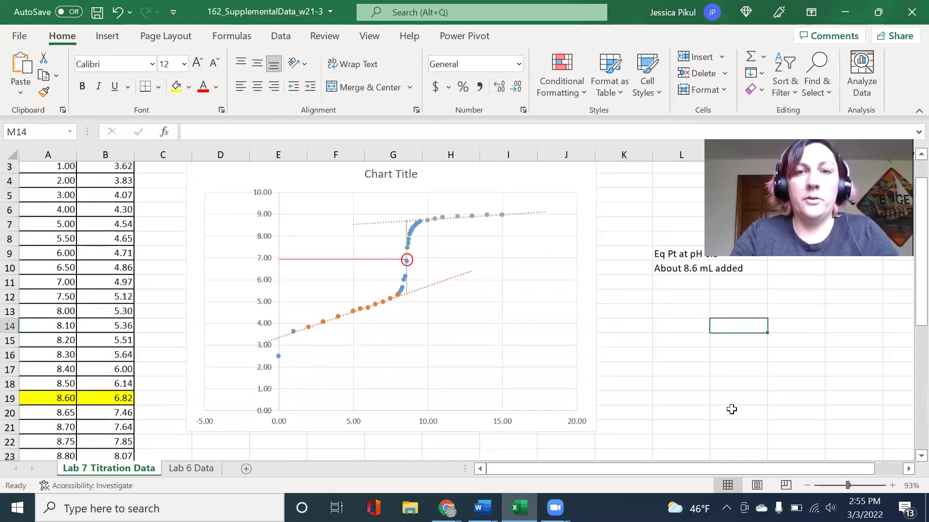
Replace the placeholder chart title with 'Titration of Magnesium Hydroxide to Acetic'
scroll(360, 387, "up", 1)
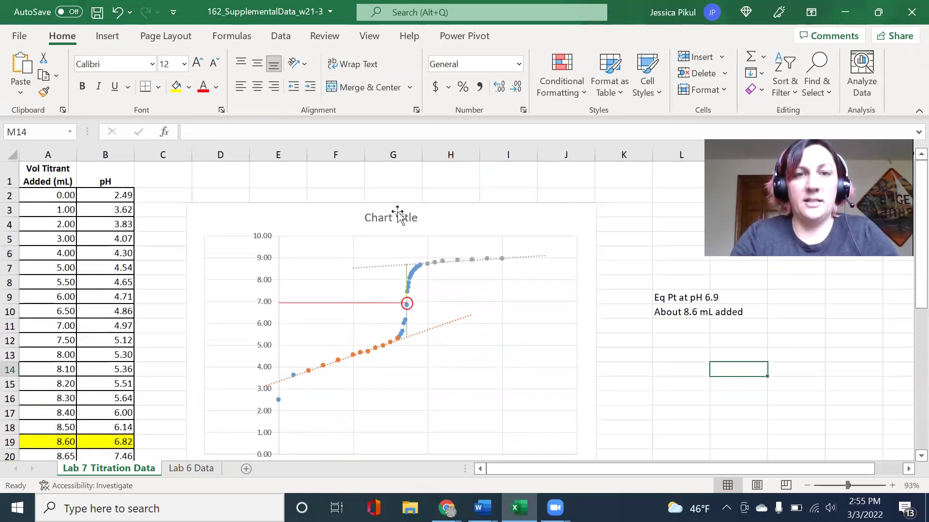
double_click(397, 216)
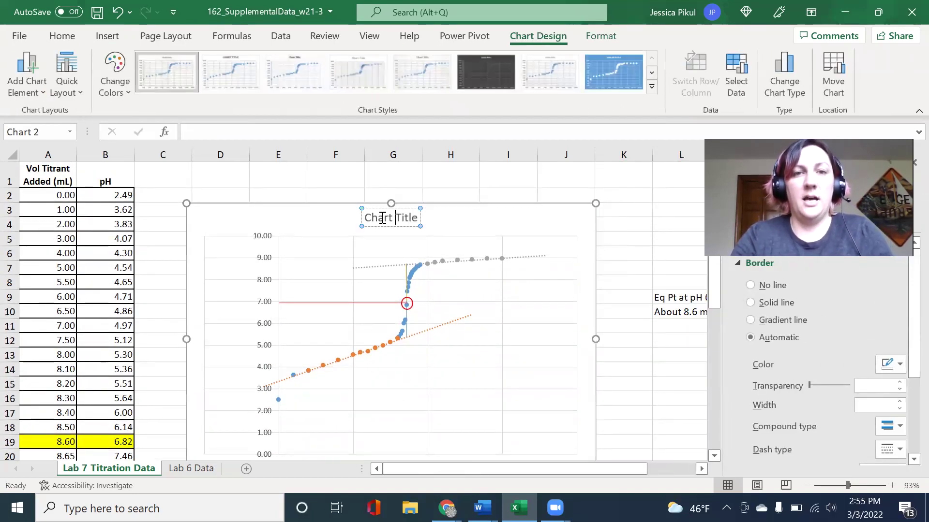
left_click_drag(364, 217, 428, 217)
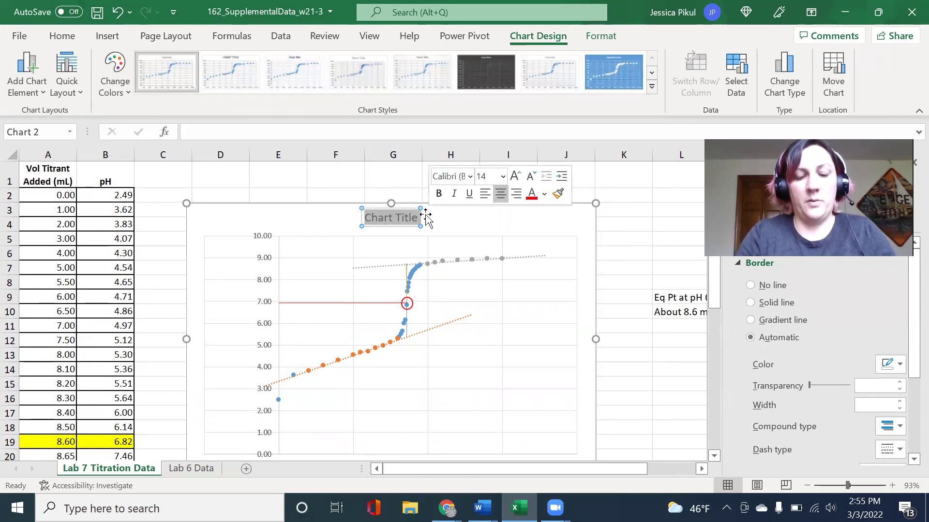
type("Titrti")
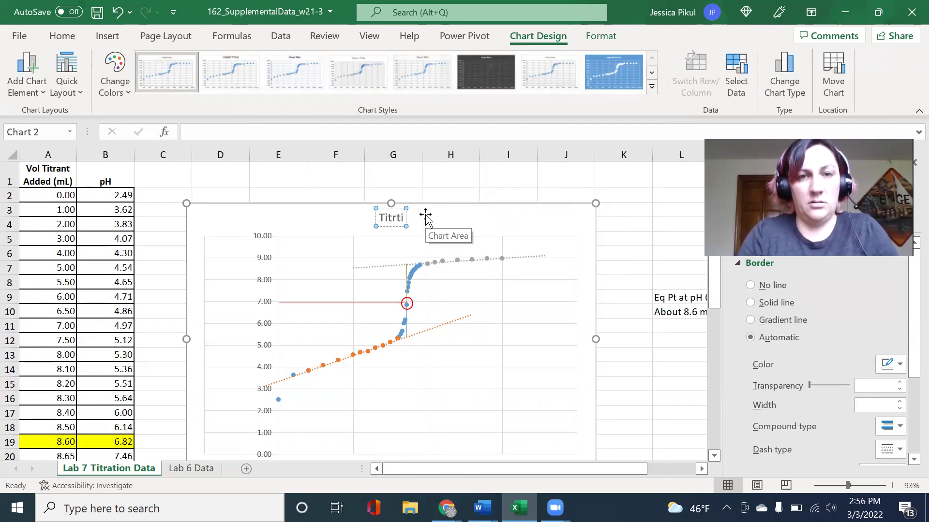
key("BackSpace")
key("BackSpace")
key("BackSpace")
type("ration")
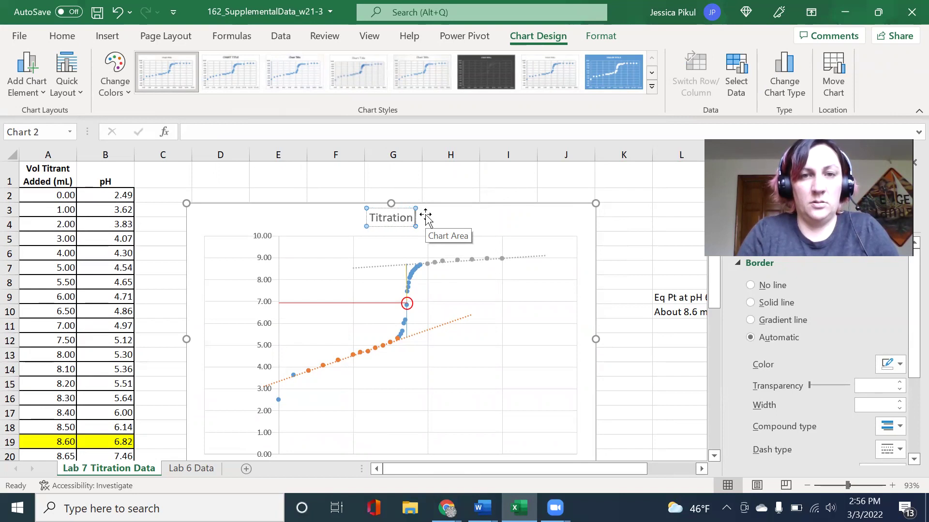
type(" of Magnesium Hydroxid")
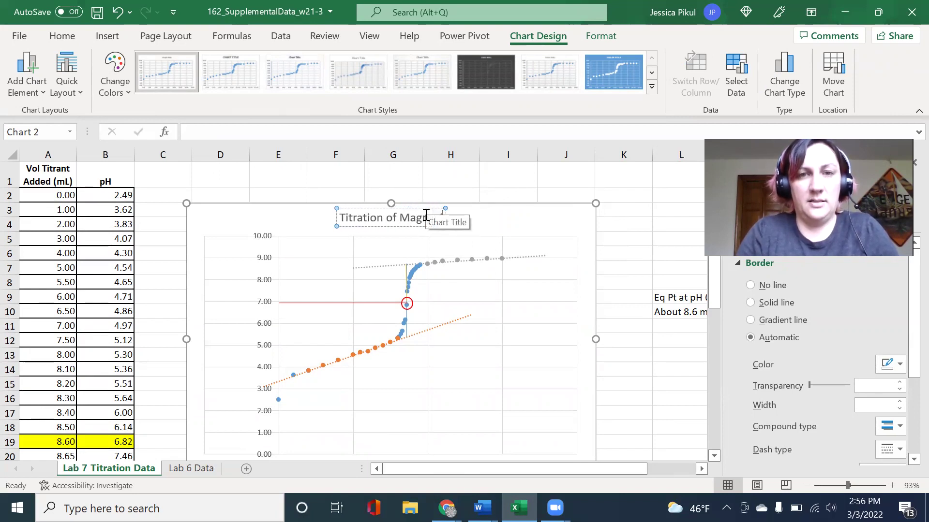
type("e")
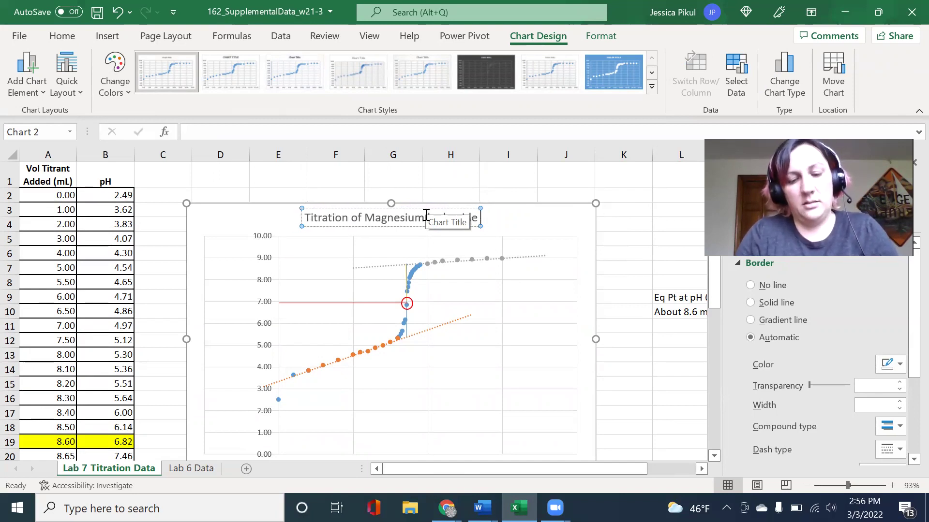
type(" to Acetic")
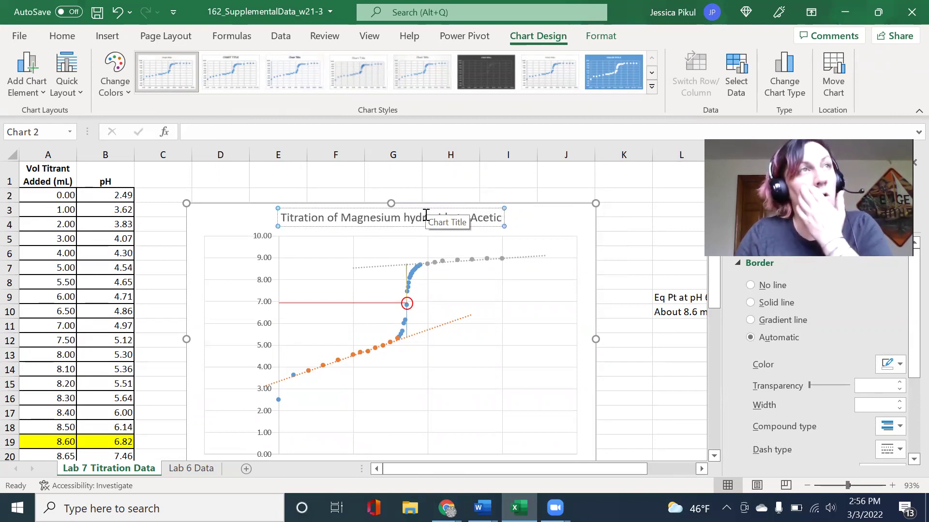
Rewrite the chart title as 'Acetic Acid Titration with Magnesium Hydroxide'
key("BackSpace")
key("BackSpace")
key("BackSpace")
key("BackSpace")
key("BackSpace")
key("BackSpace")
key("BackSpace")
key("BackSpace")
key("BackSpace")
key("BackSpace")
key("BackSpace")
key("BackSpace")
key("BackSpace")
key("BackSpace")
key("BackSpace")
key("BackSpace")
key("BackSpace")
key("BackSpace")
key("BackSpace")
key("BackSpace")
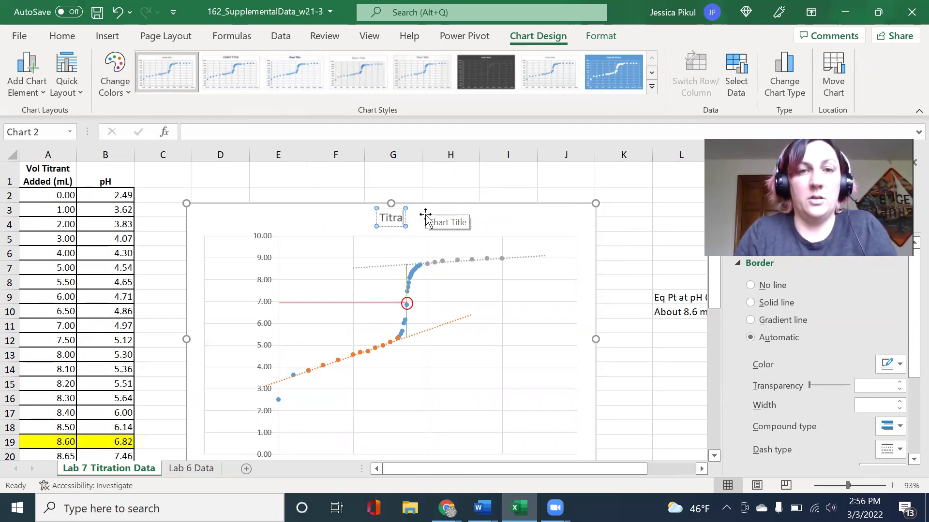
key("BackSpace")
key("BackSpace")
key("BackSpace")
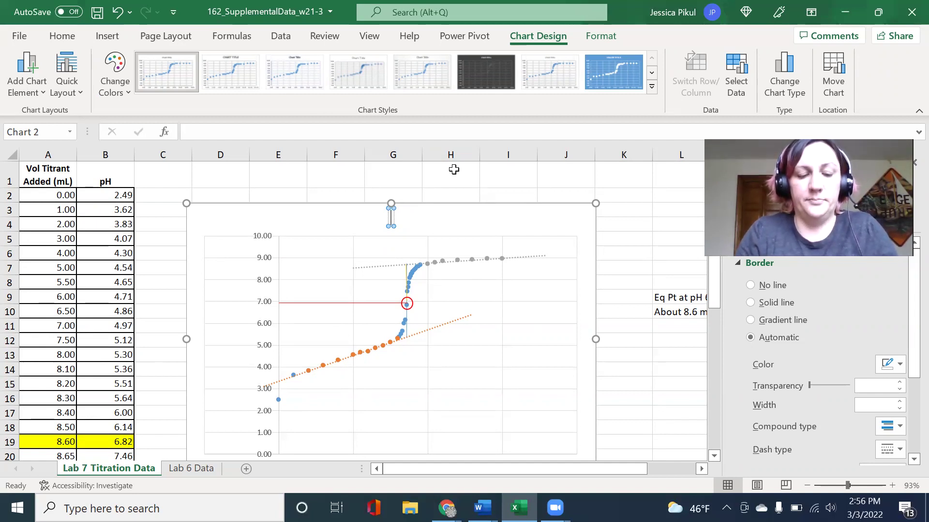
type("Acetic Acid")
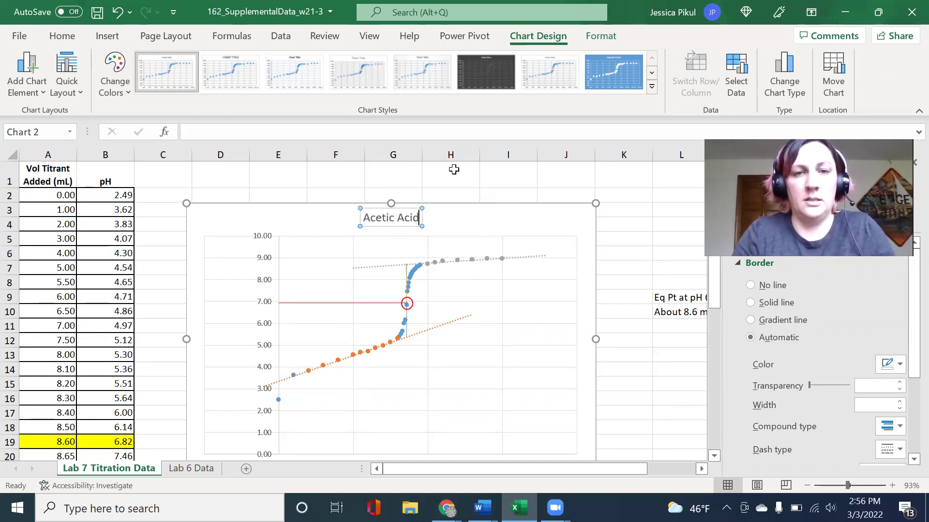
type(" Con")
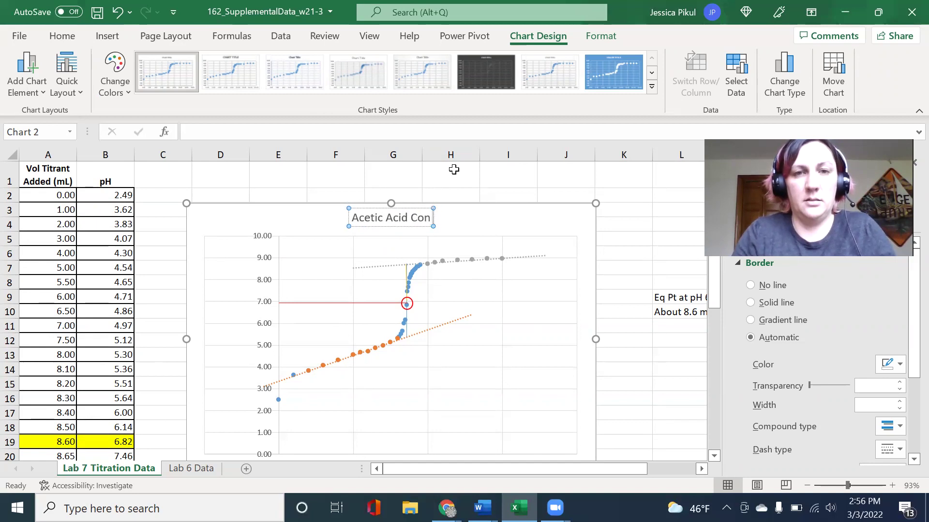
key("BackSpace")
key("BackSpace")
key("BackSpace")
type("Titration Curve")
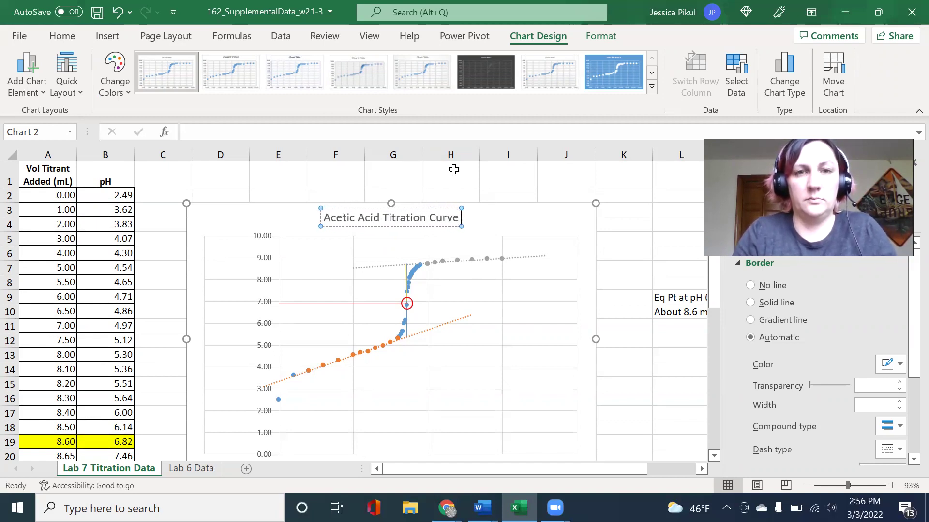
type(" -")
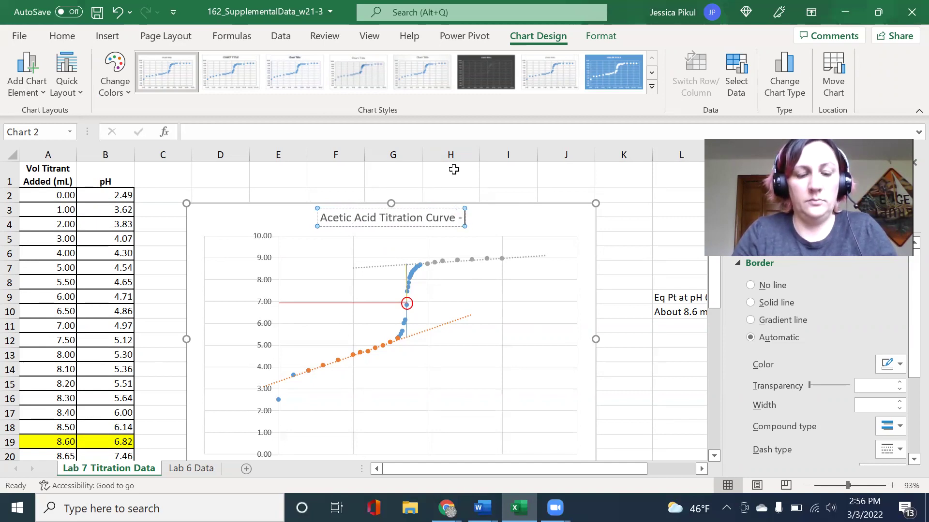
key("BackSpace")
key("BackSpace")
key("BackSpace")
key("BackSpace")
key("BackSpace")
key("BackSpace")
key("BackSpace")
key("BackSpace")
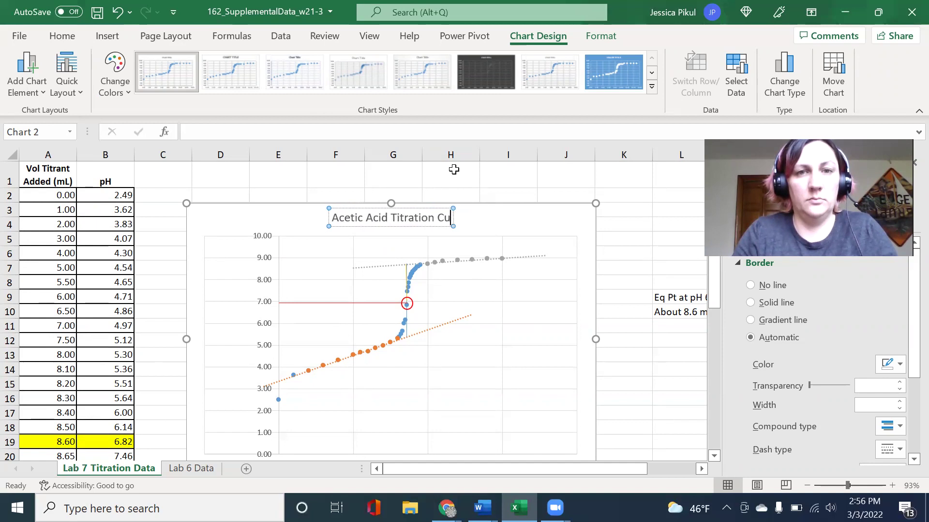
type("with Magn")
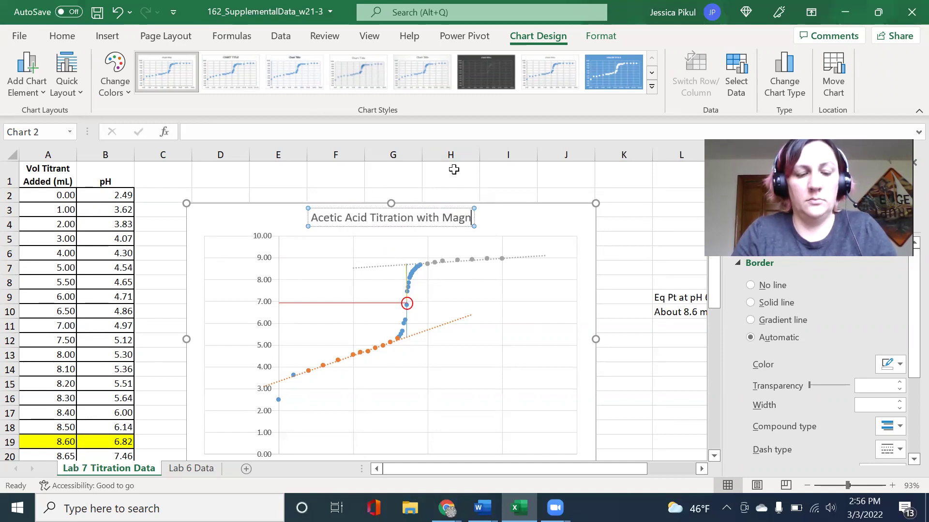
type("esium Hydroxide")
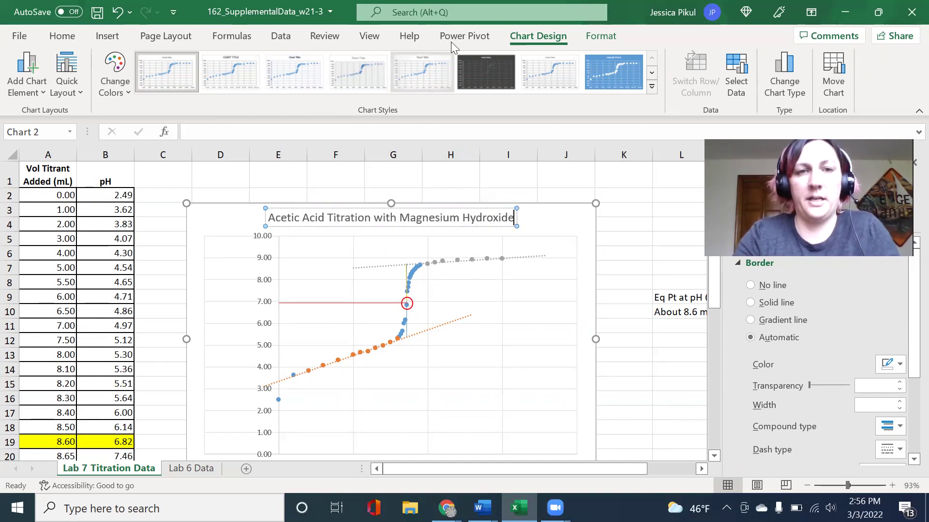
left_click(642, 240)
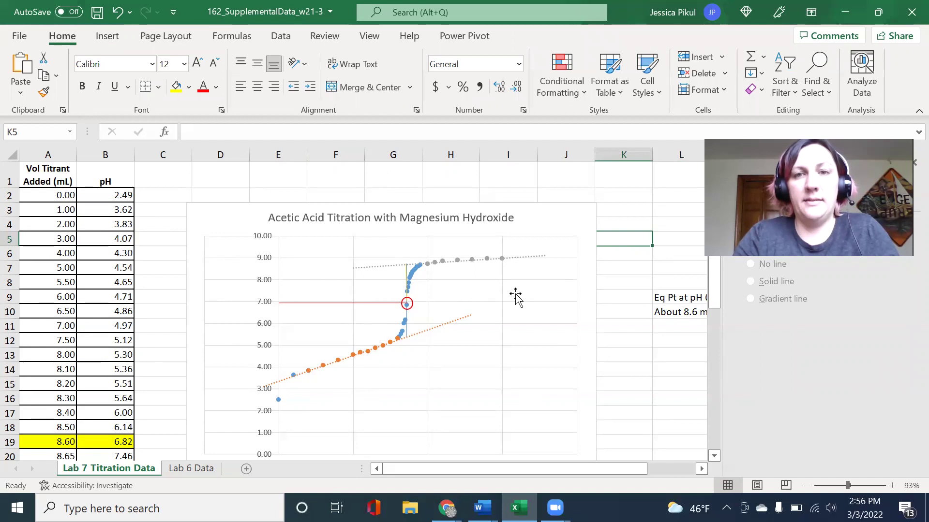
Turn on axis titles and label the horizontal axis 'Volume of Mg(OH)2 Added (mL)'
scroll(296, 320, "down", 1)
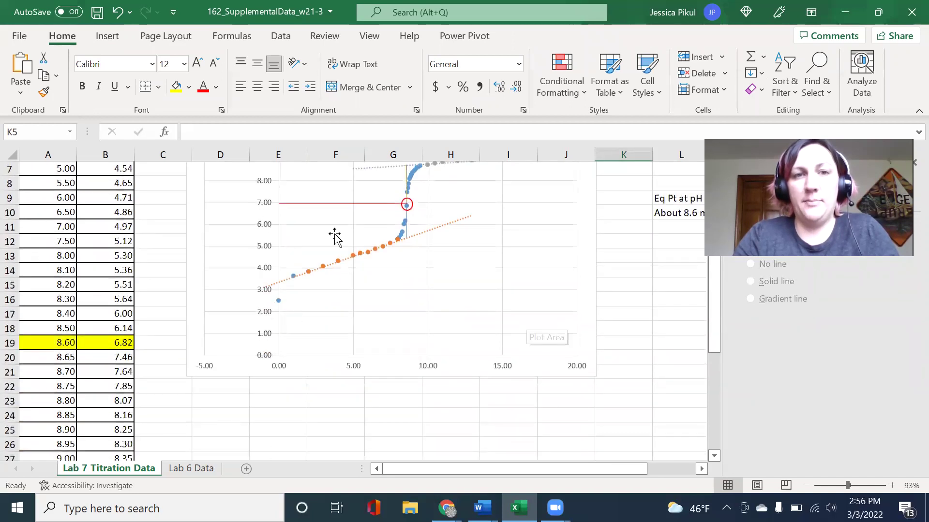
scroll(335, 236, "up", 3)
left_click(580, 224)
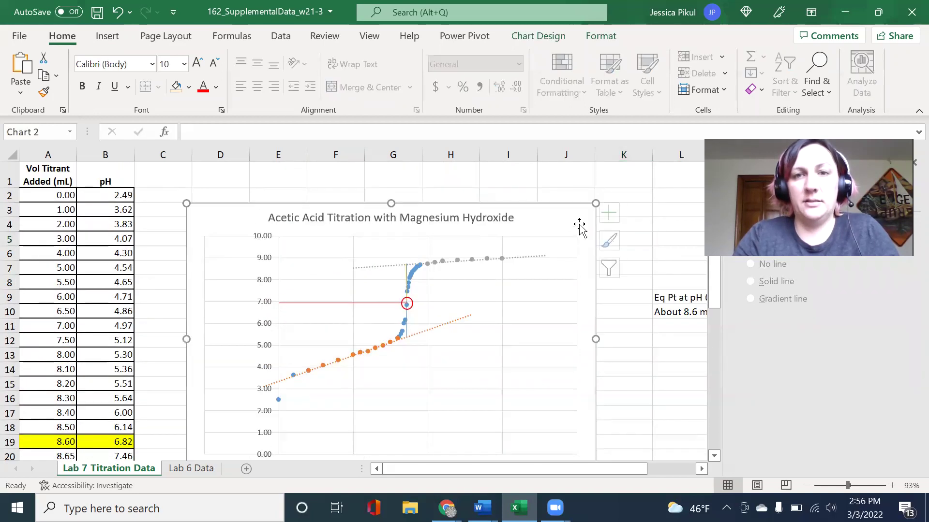
left_click(614, 213)
left_click(675, 251)
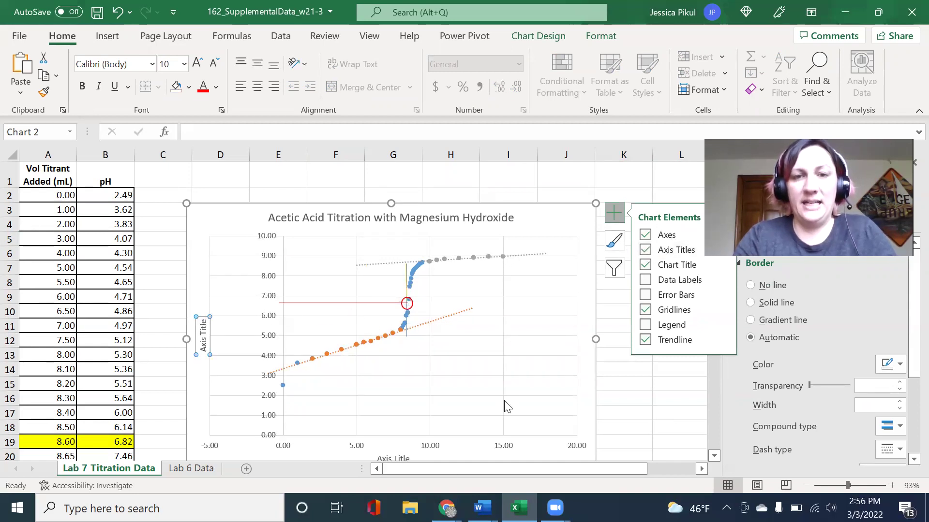
scroll(394, 386, "down", 2)
left_click(393, 360)
double_click(398, 360)
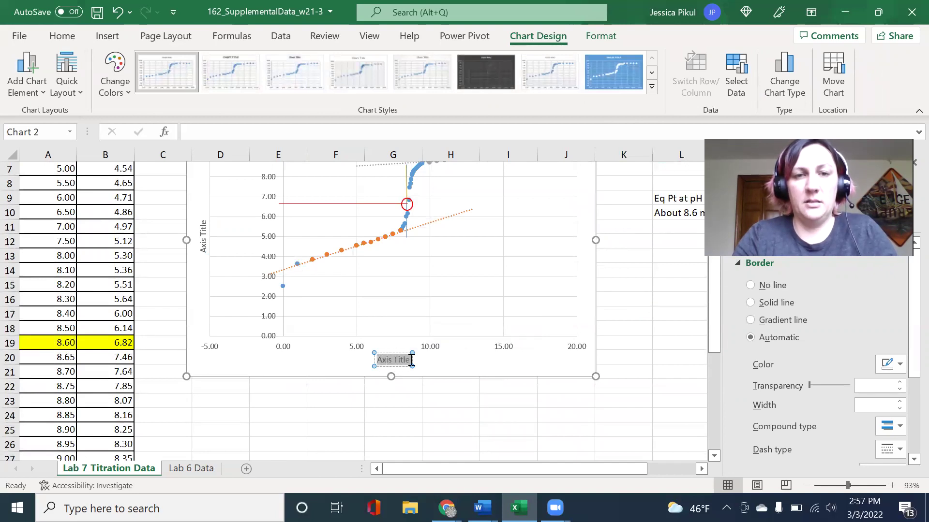
type("Volume of")
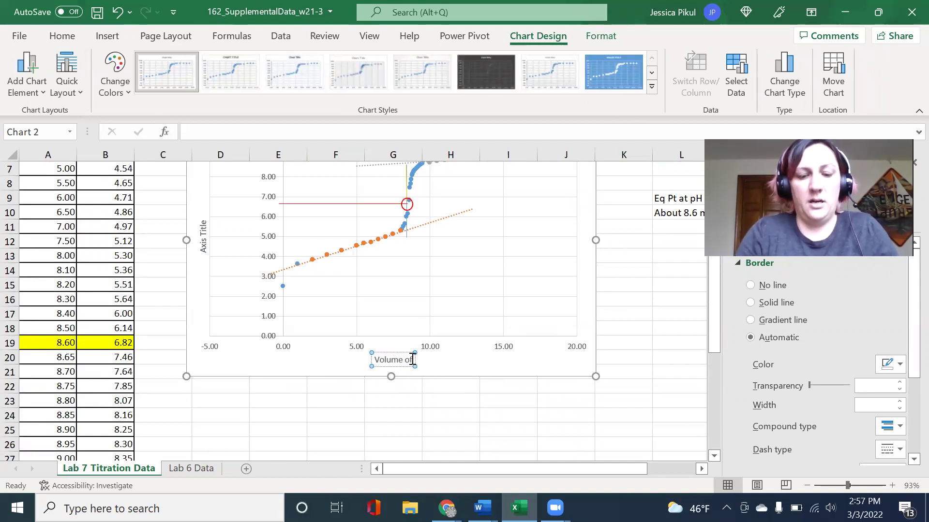
type(" N")
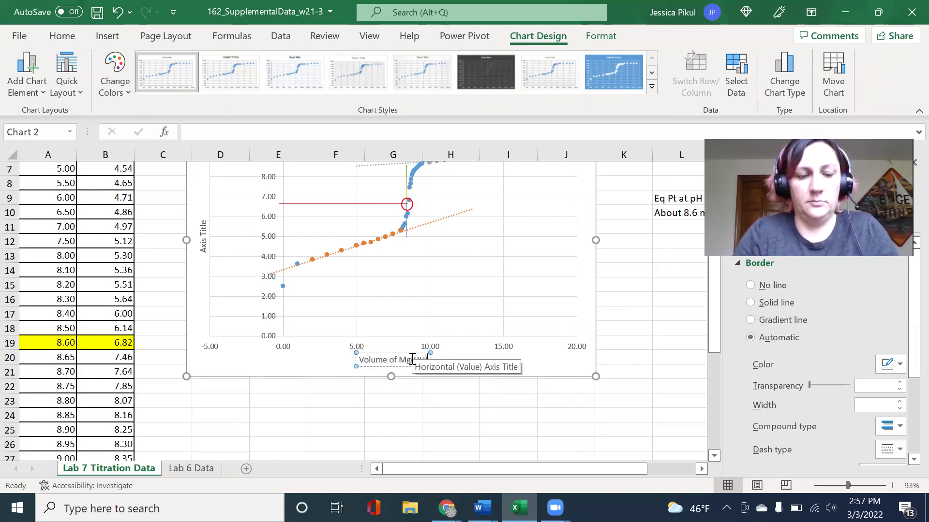
type("g(OH)2 Added (")
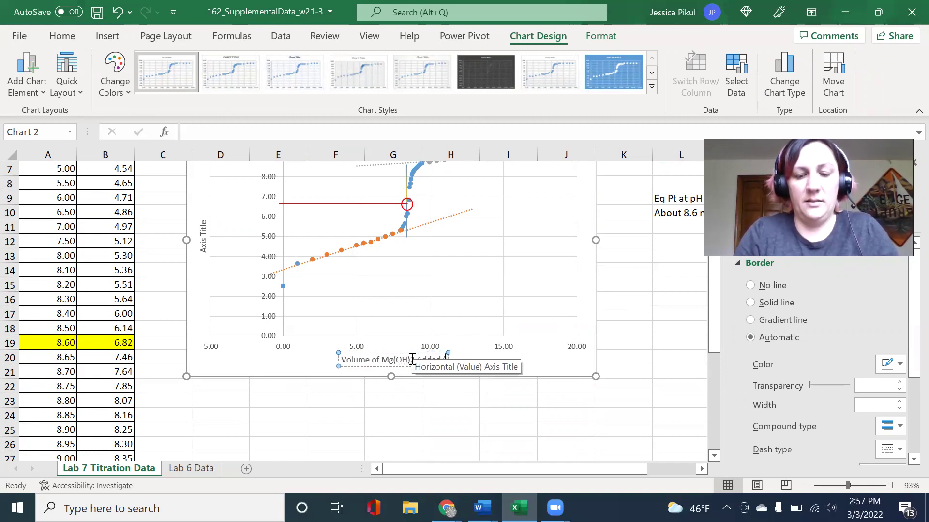
type("mL)")
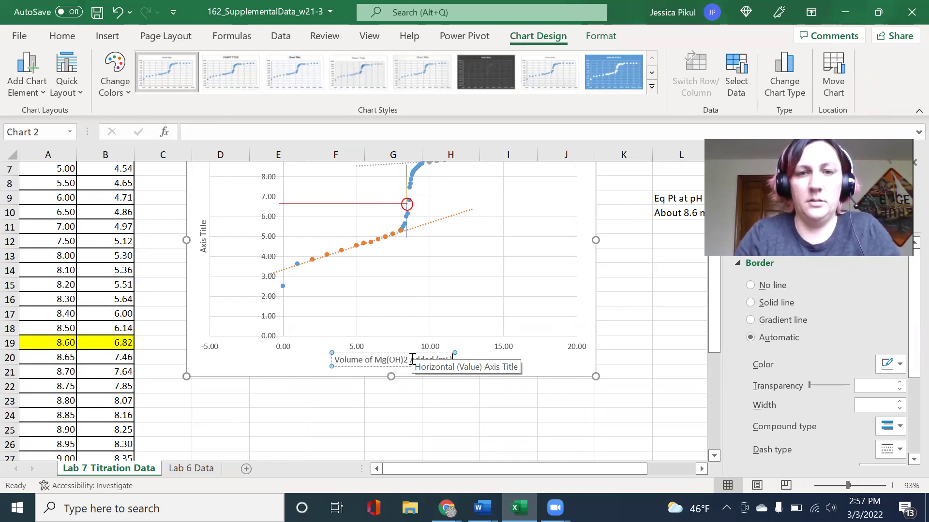
Label the vertical axis 'pH'
double_click(200, 245)
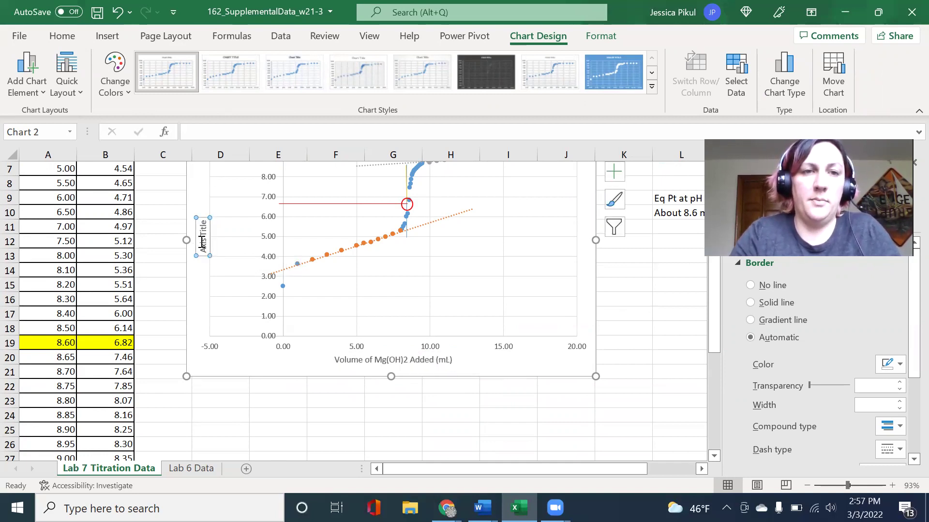
key("BackSpace")
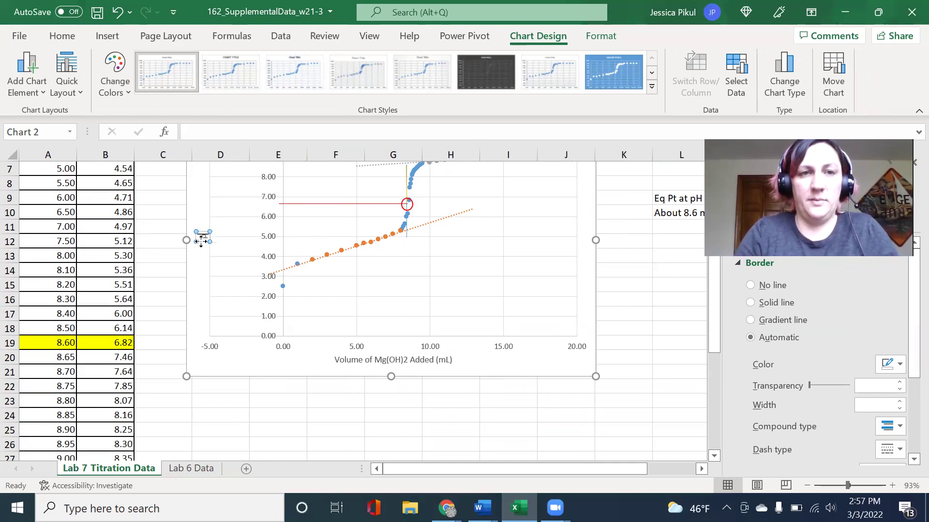
type("pH")
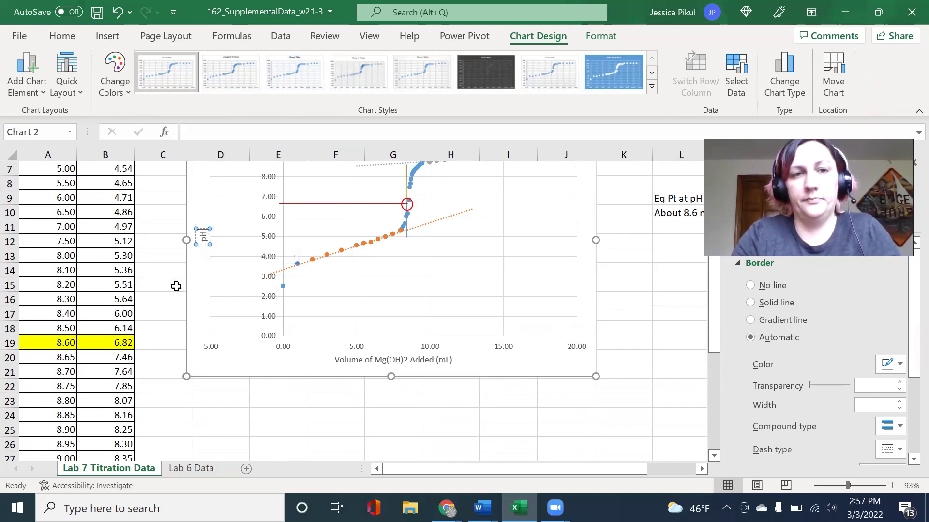
left_click(170, 328)
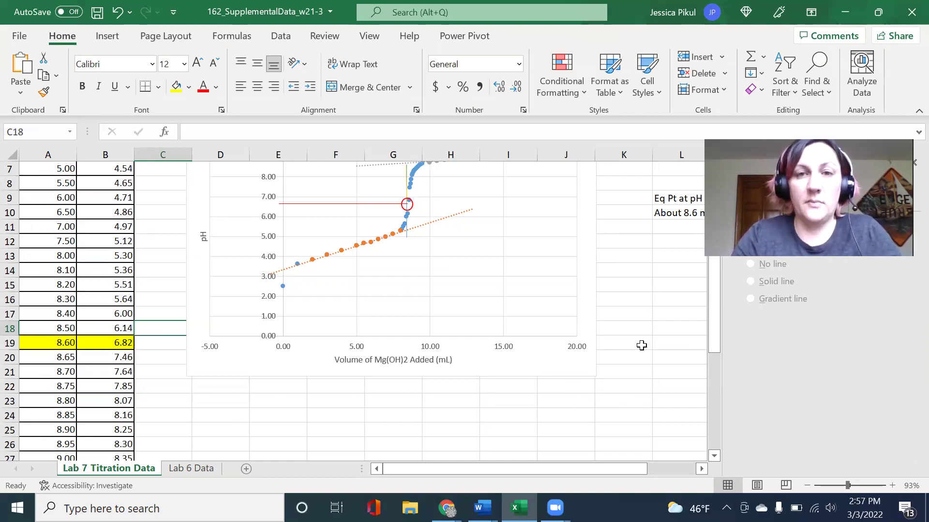
scroll(642, 345, "up", 2)
Close the Format Plot Area pane to reveal the notes beside the chart
scroll(640, 342, "down", 1)
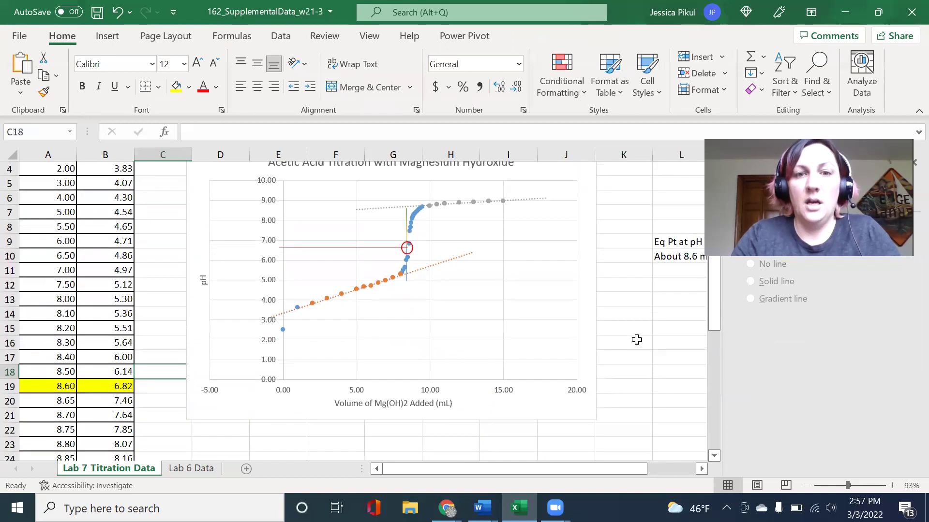
scroll(637, 340, "up", 1)
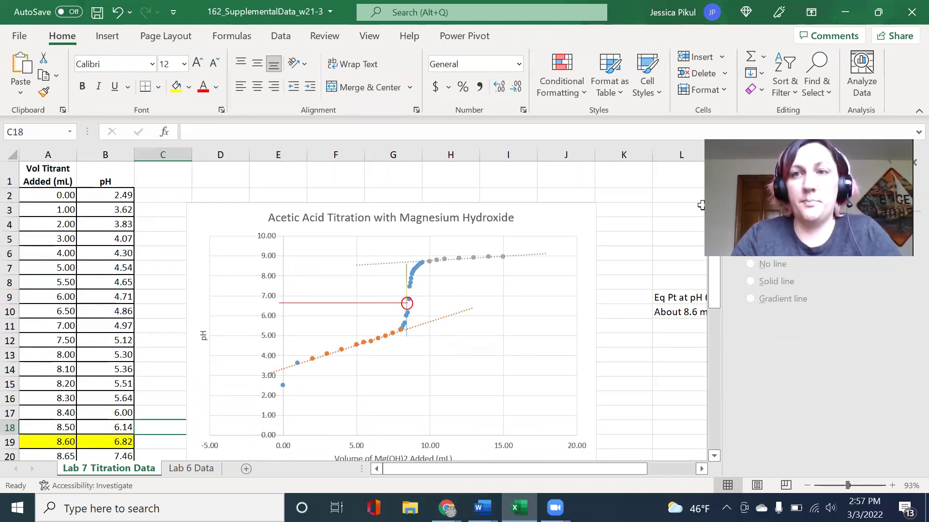
left_click(915, 162)
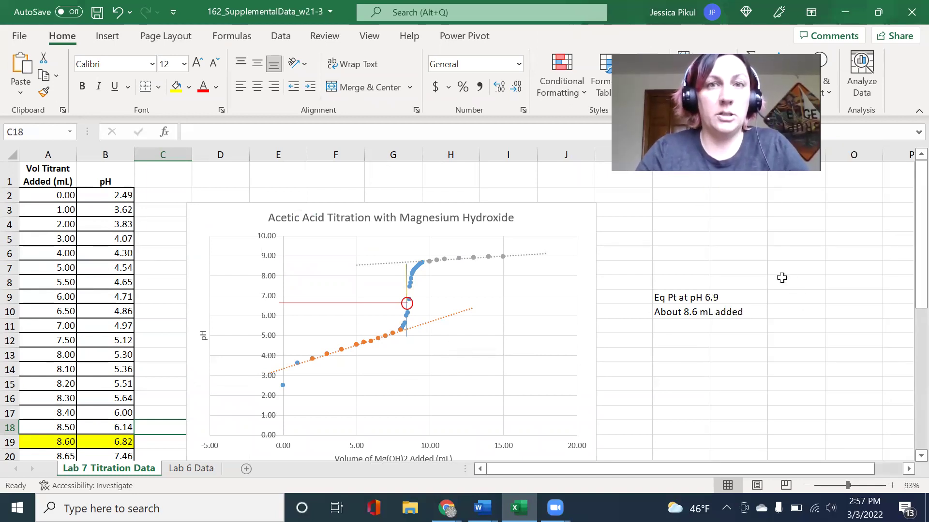